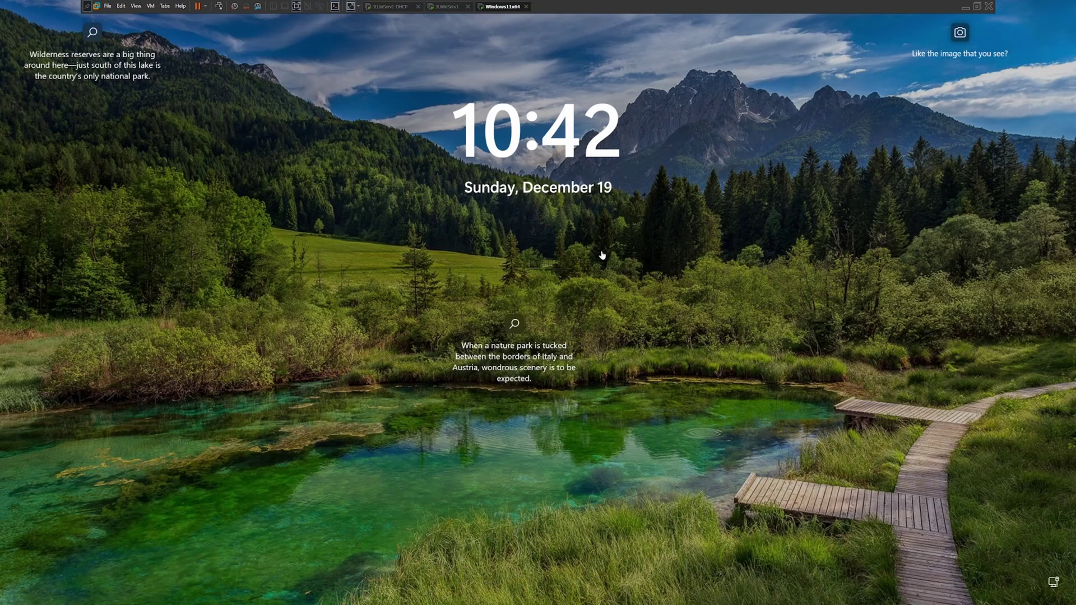
# - Dismiss the lock screen and enter the account password at the sign-in prompt
pyautogui.click(591, 278)
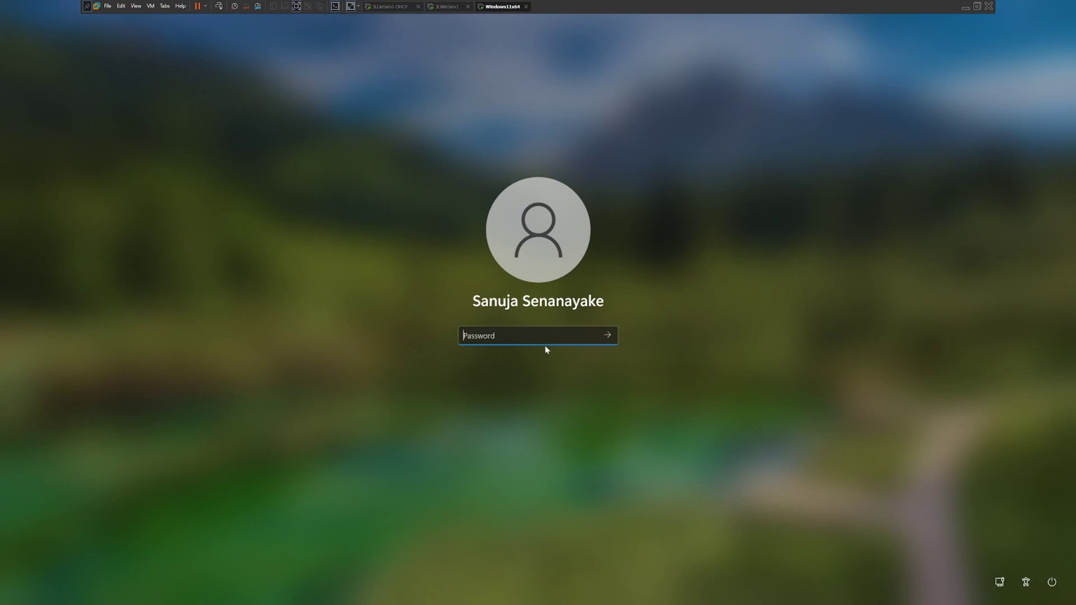
pyautogui.write('**********')
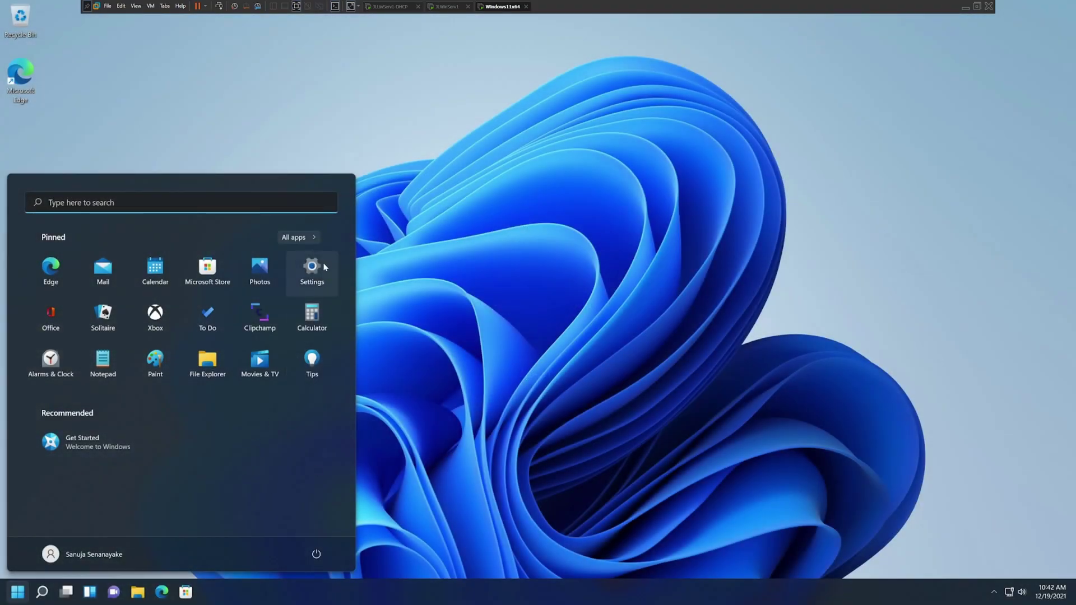
# - Open Settings and go through System to the About page for Win11Prox64_1
pyautogui.click(324, 267)
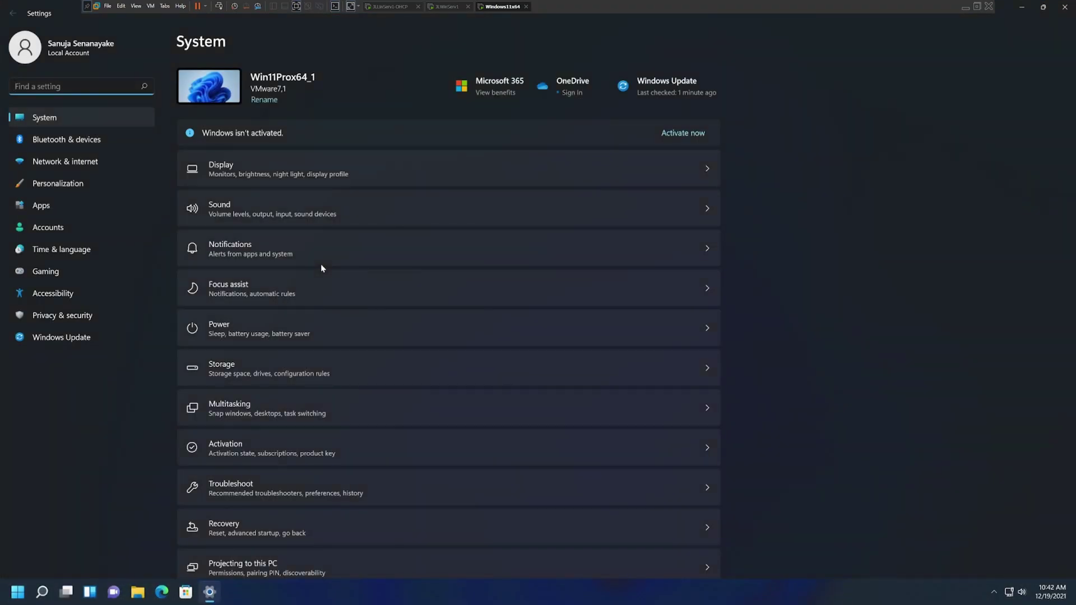
pyautogui.click(48, 338)
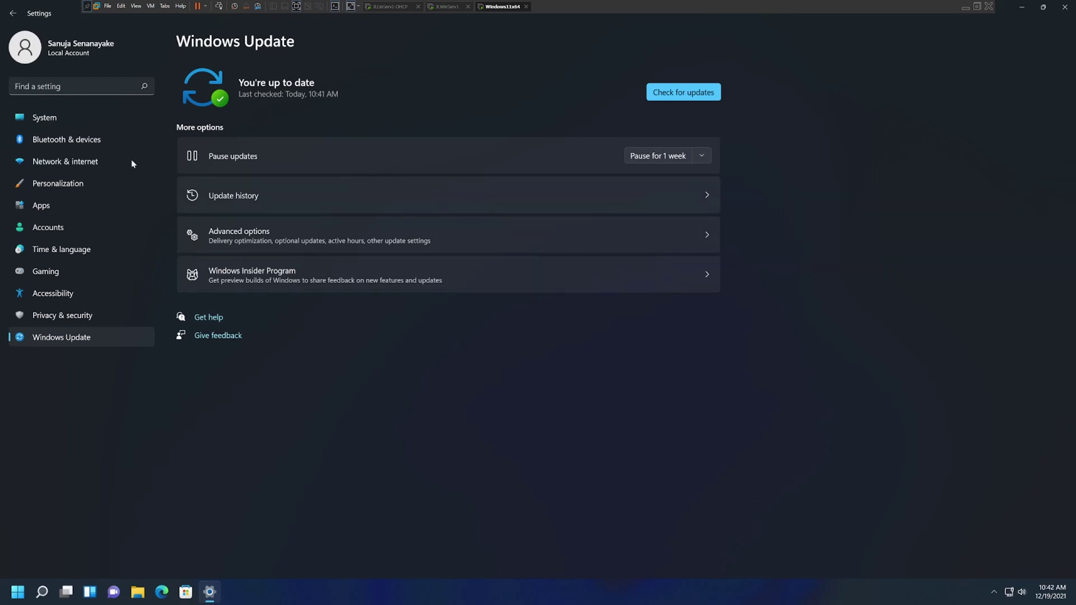
pyautogui.click(68, 120)
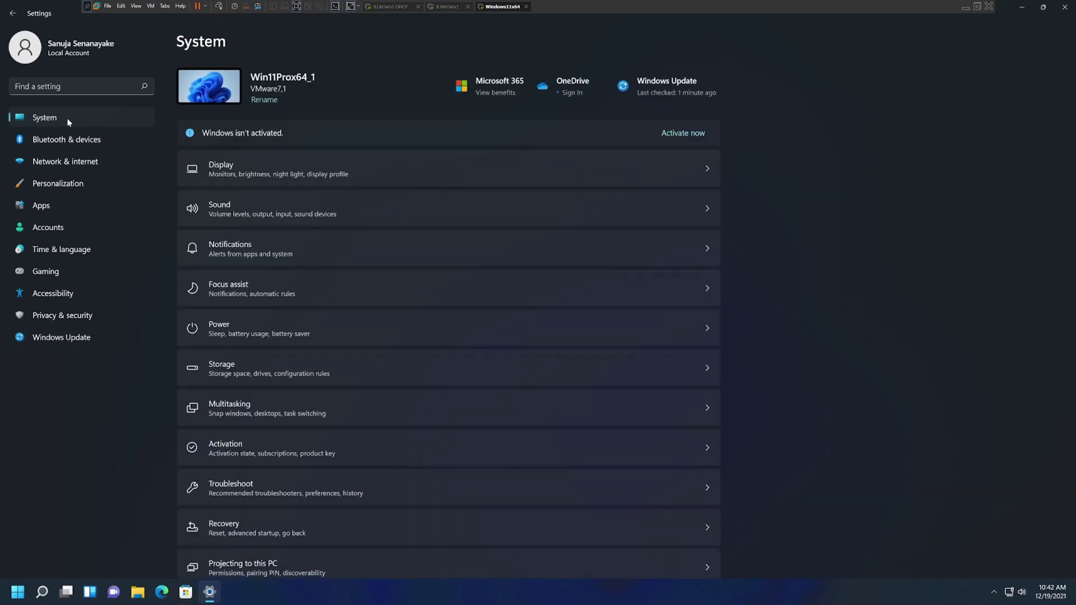
pyautogui.scroll(-3, 841, 267)
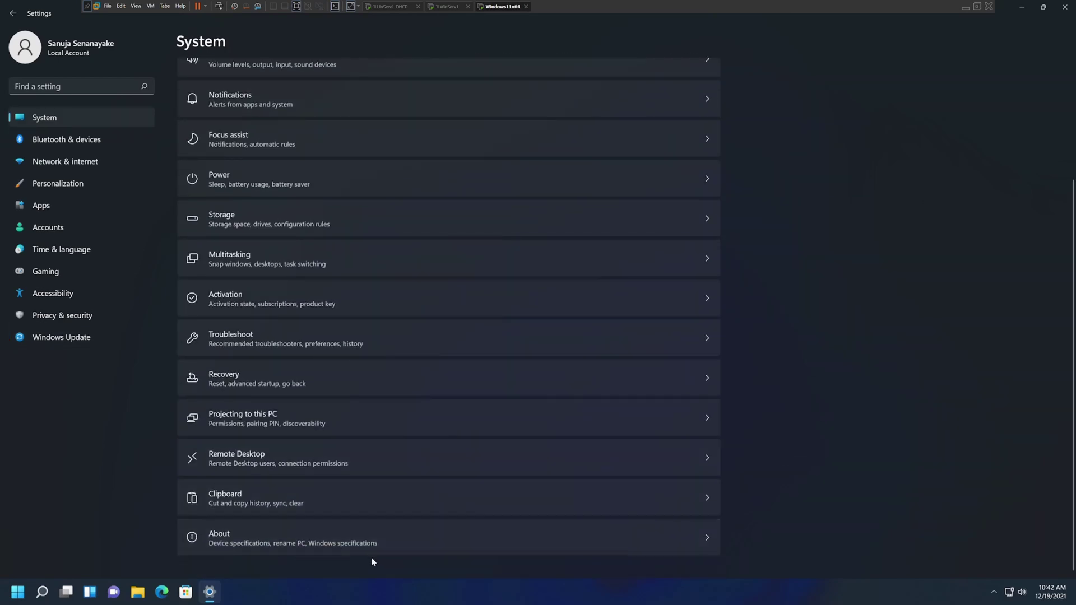
pyautogui.click(238, 541)
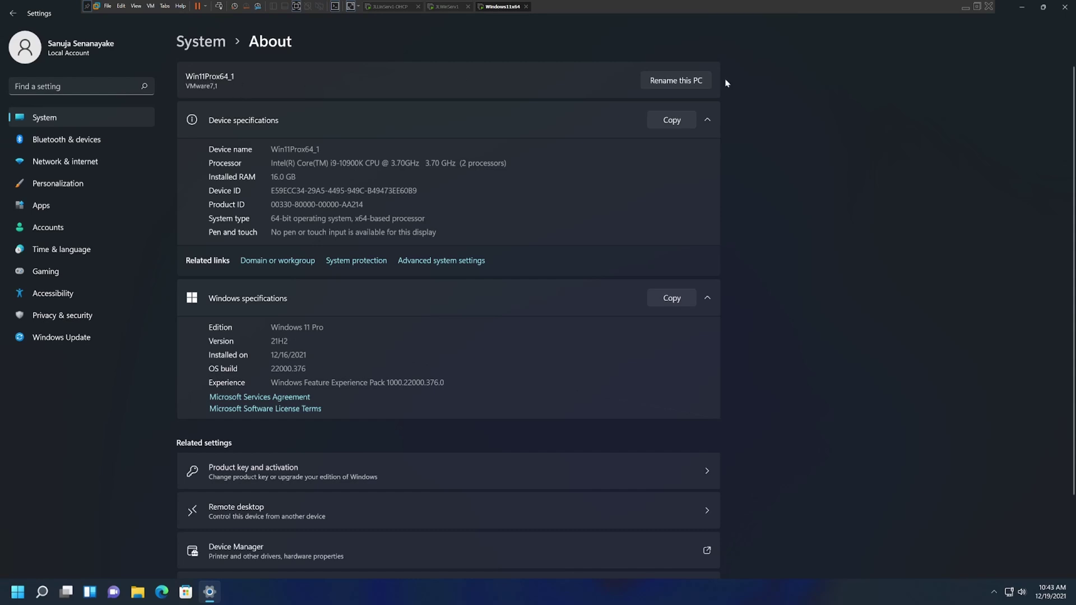
pyautogui.click(677, 83)
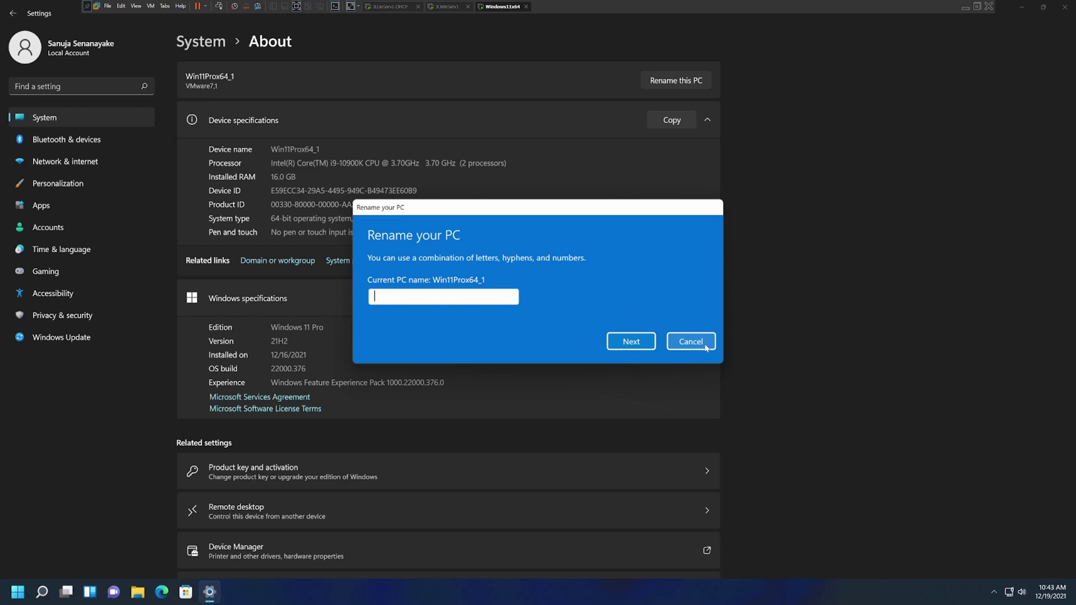
pyautogui.click(690, 342)
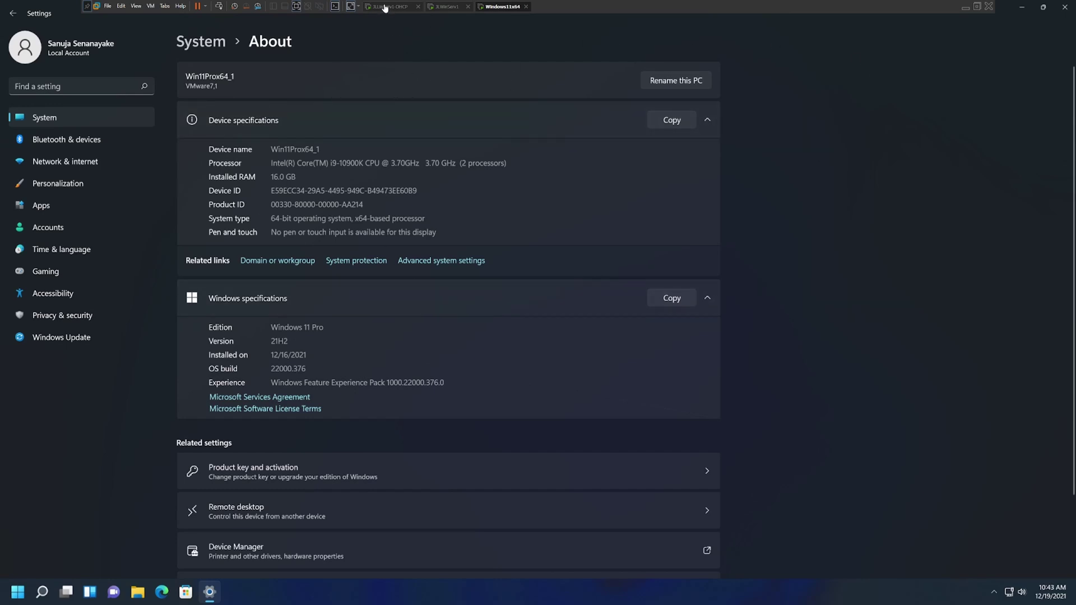
# - Switch to the JLWinServ1 server VM and check Server Manager's Tools menu
pyautogui.click(448, 10)
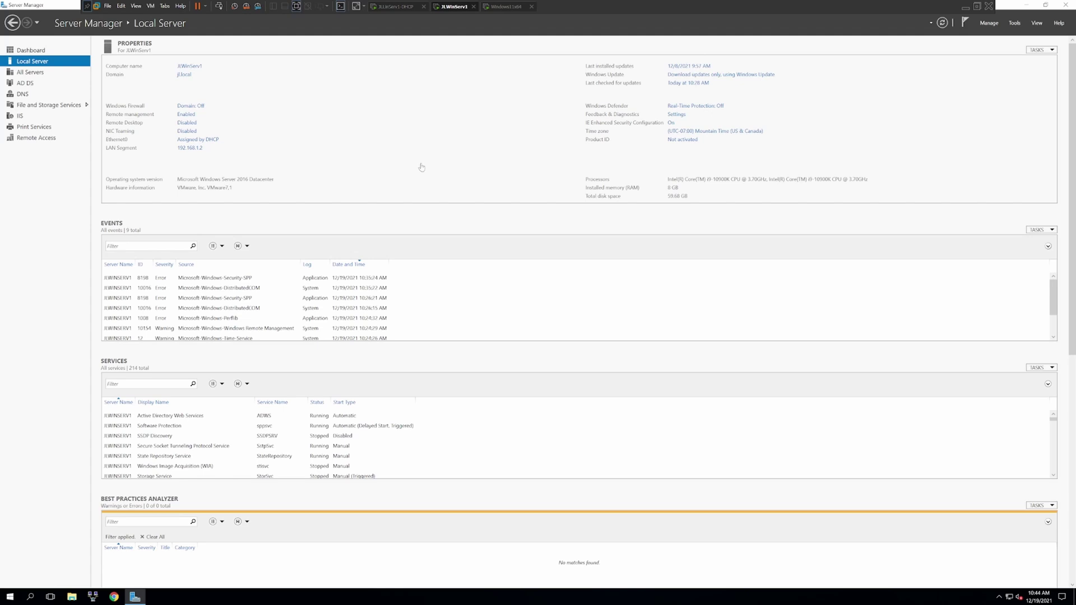
pyautogui.click(1015, 24)
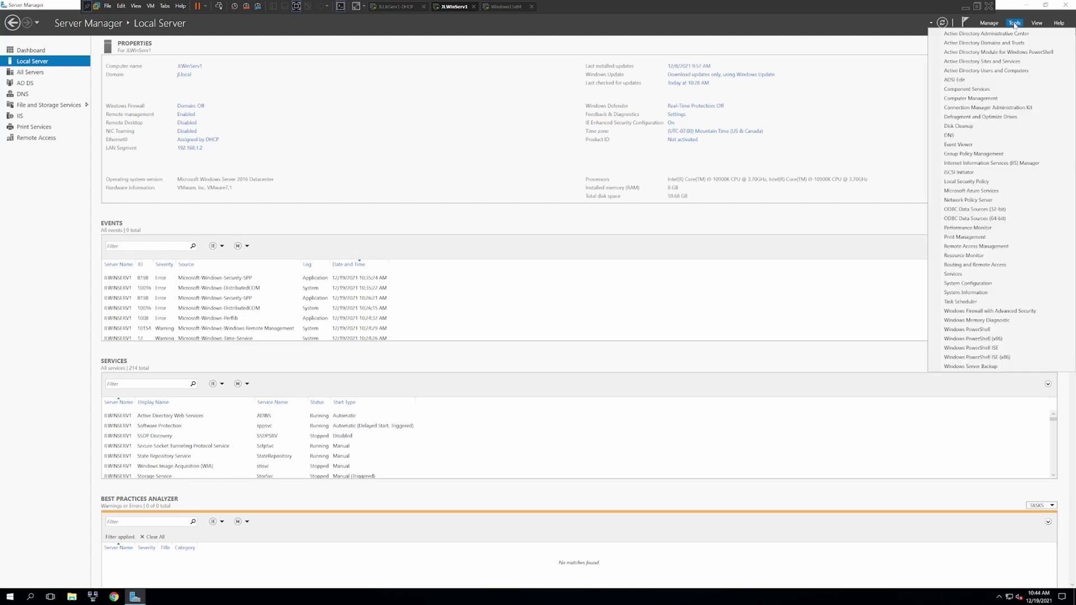
pyautogui.click(241, 94)
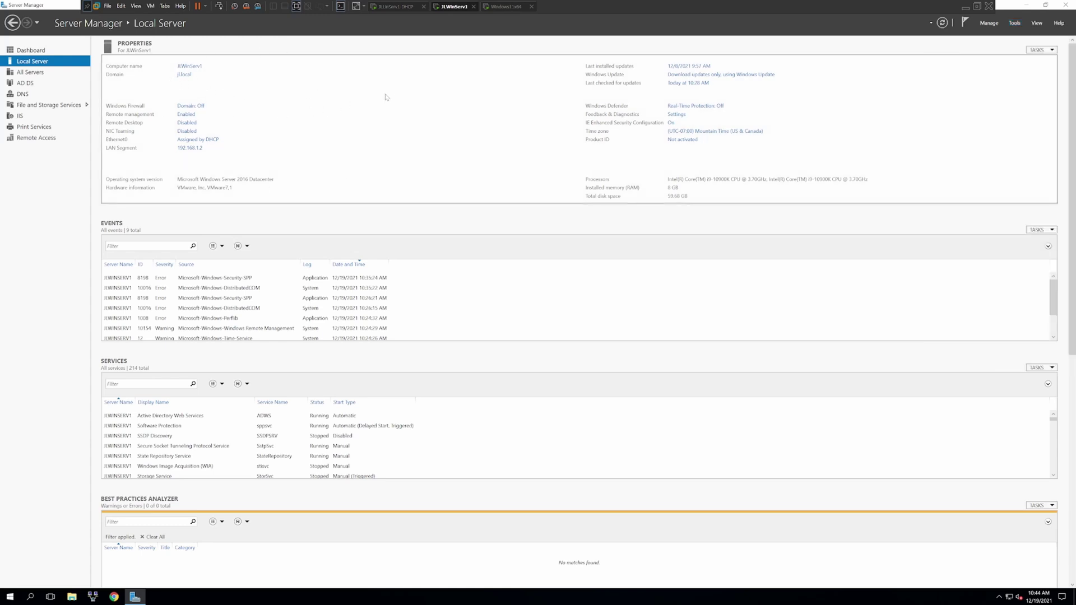
# - Return to the Windows11x64 VM and restore Settings to a smaller window
pyautogui.click(506, 7)
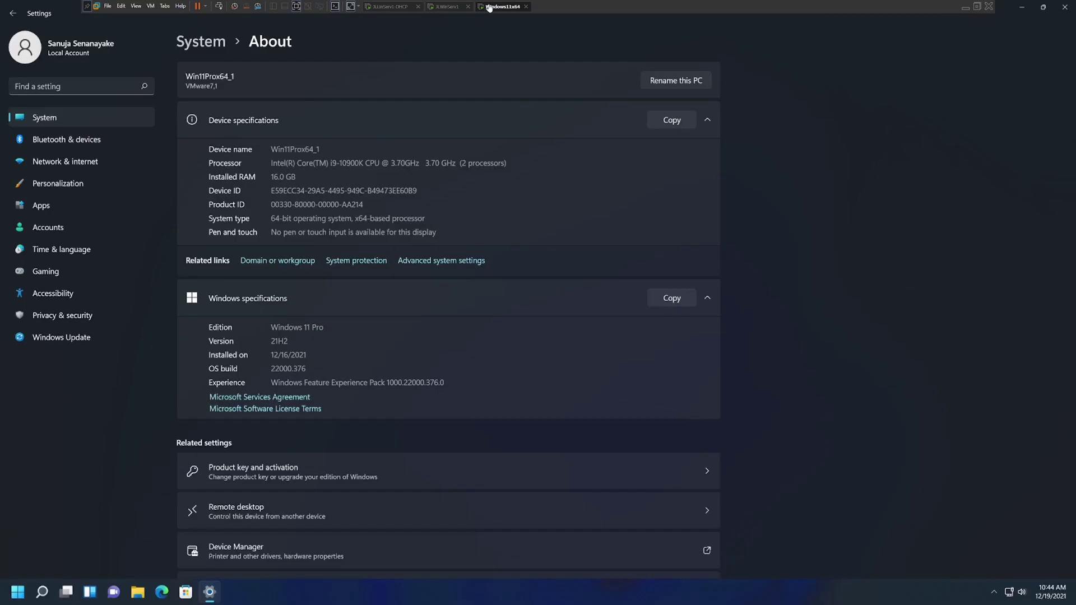
pyautogui.click(440, 7)
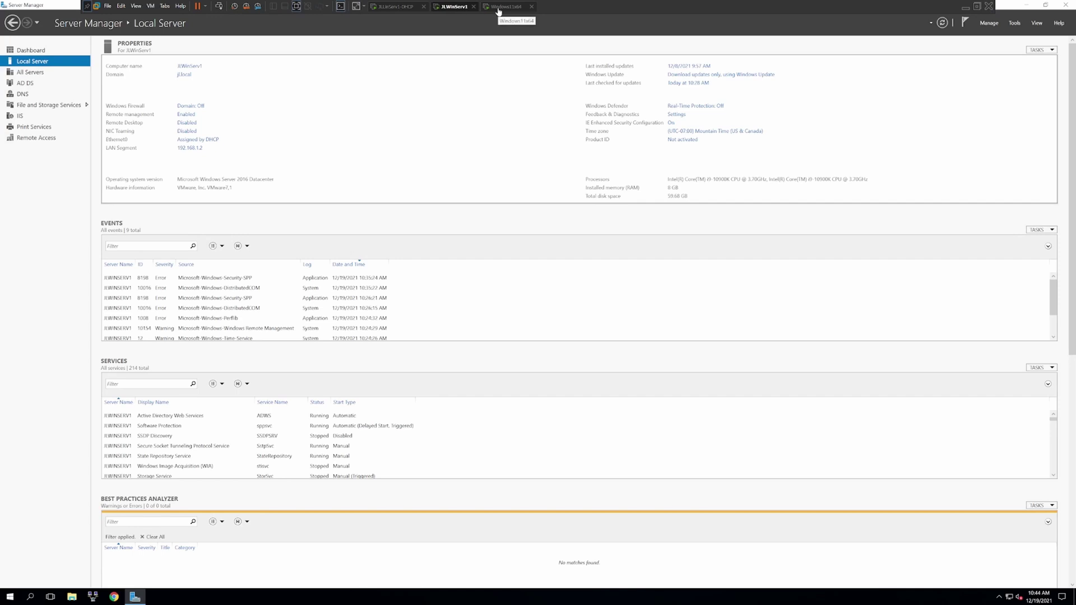
pyautogui.click(498, 7)
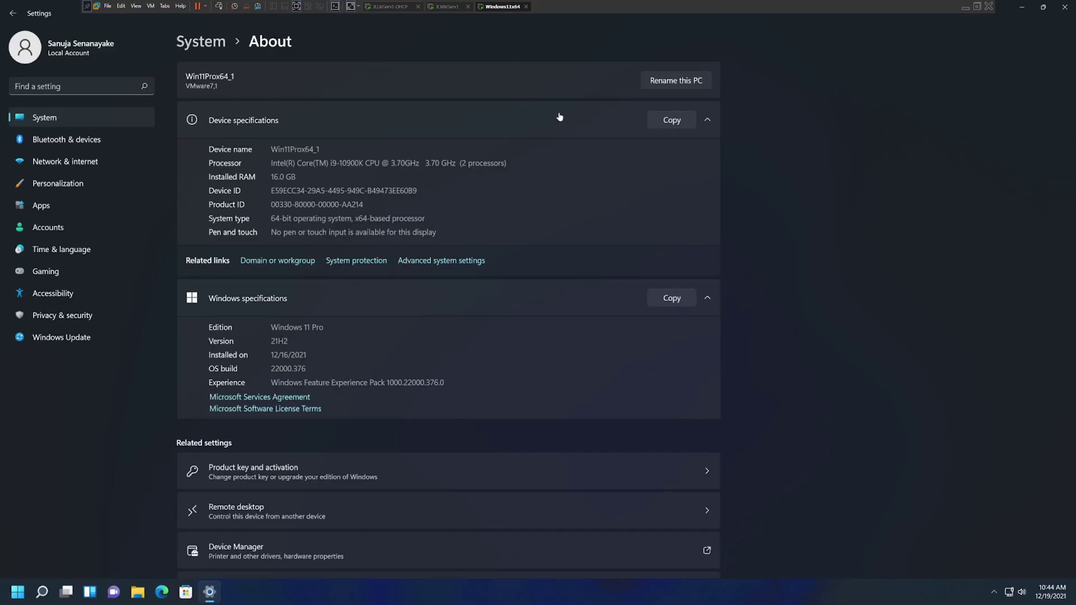
pyautogui.click(1044, 10)
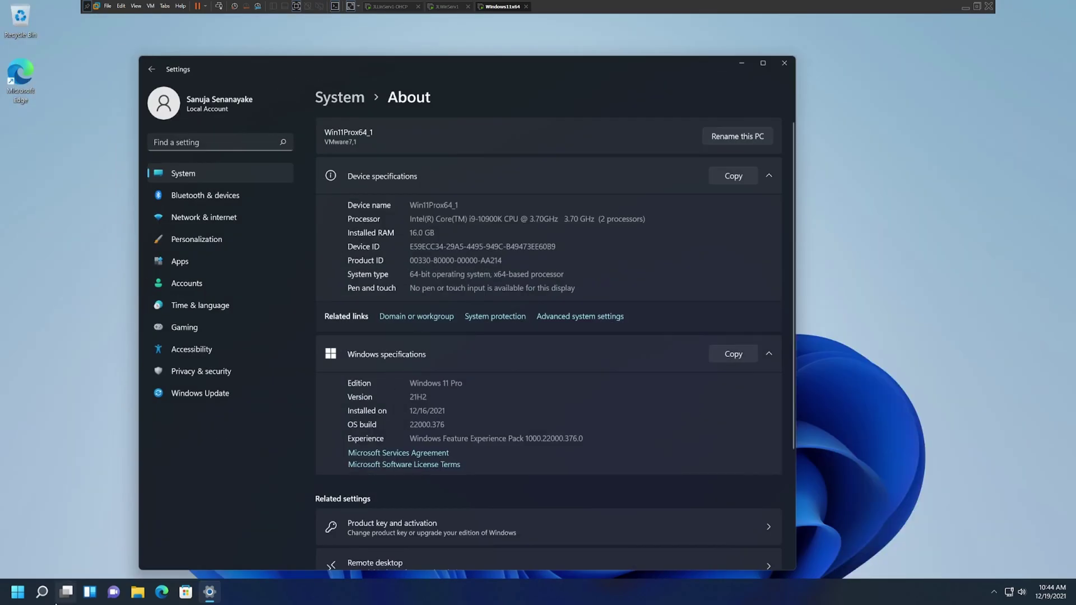
# - Launch Command Prompt by searching cmd from Start
pyautogui.click(18, 595)
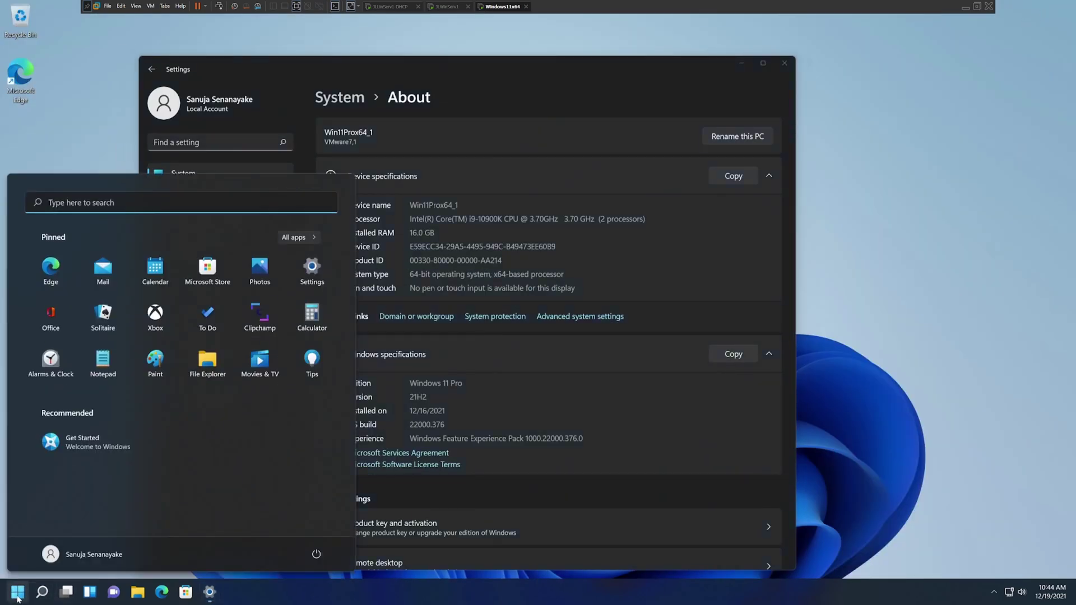
pyautogui.write('cmd')
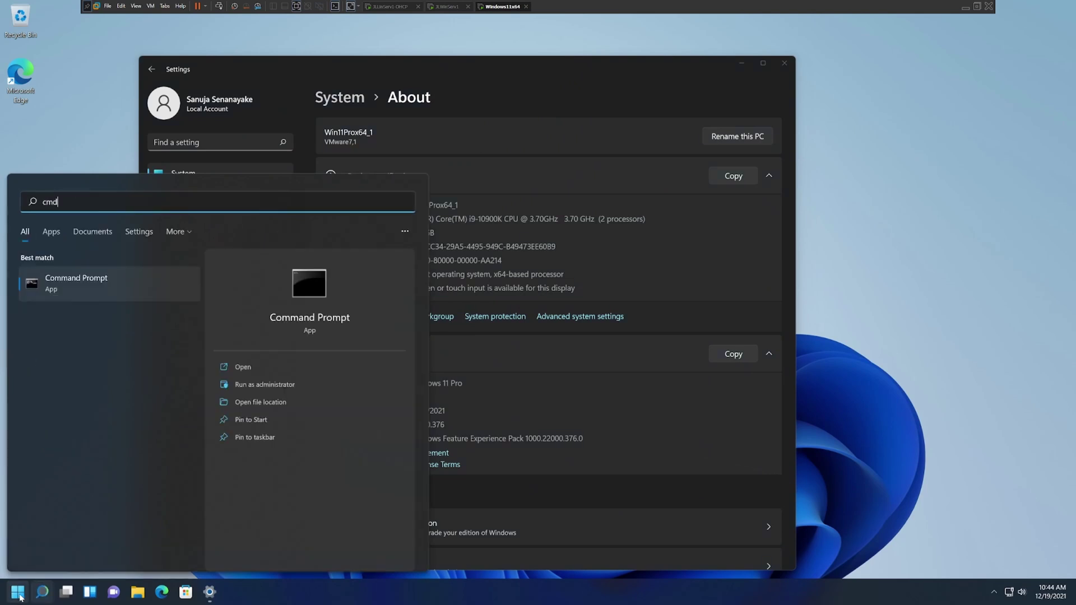
pyautogui.press('Return')
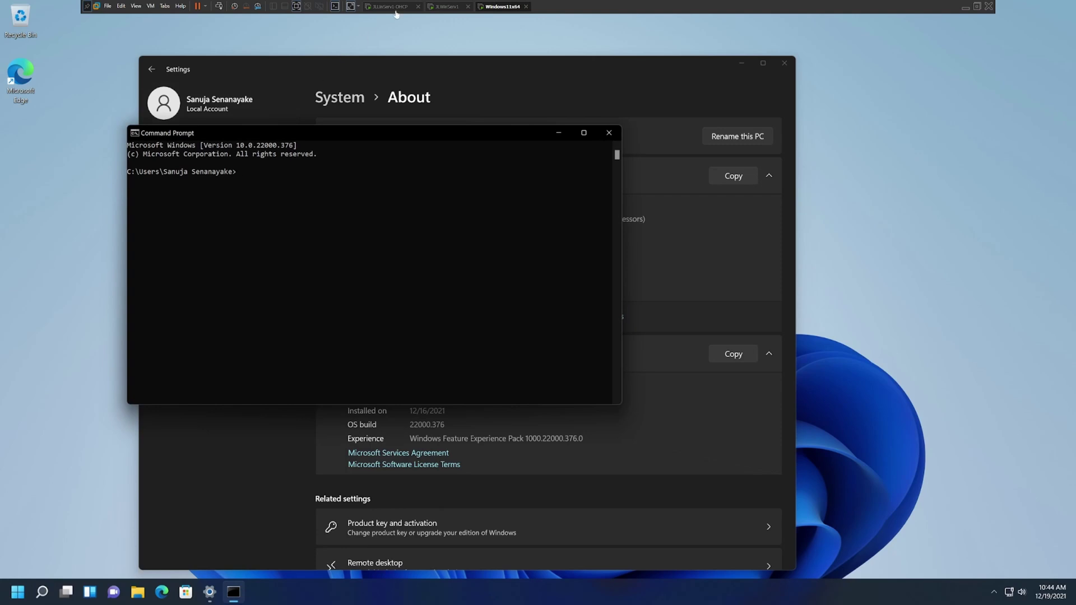
# - Ping the server at 192.168.1.2 to confirm it replies
pyautogui.click(453, 8)
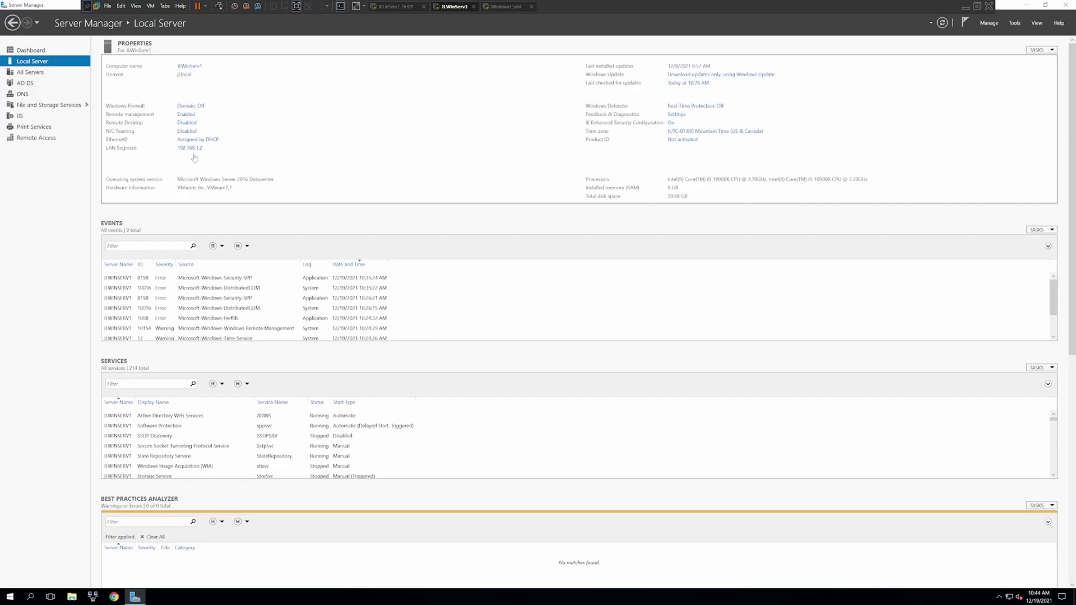
pyautogui.click(502, 8)
pyautogui.write('ping ')
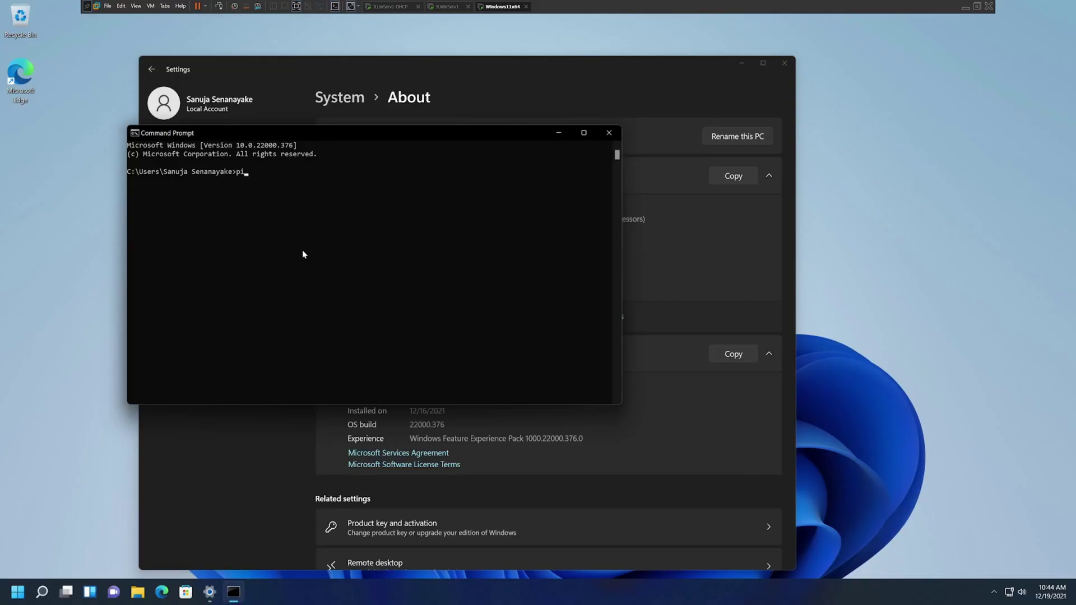
pyautogui.write('192.168.1.2')
pyautogui.press('Return')
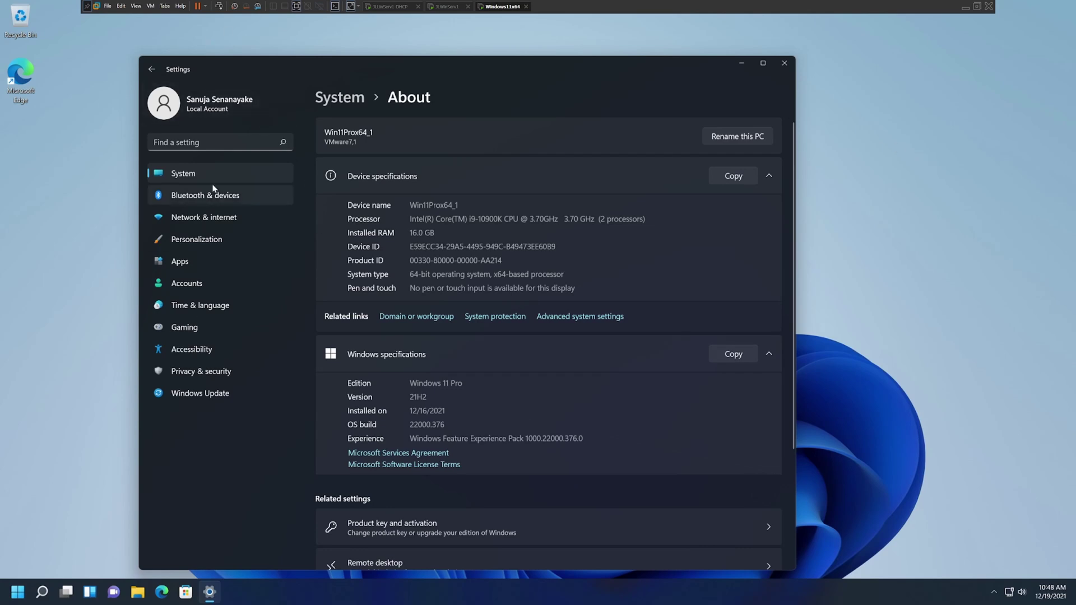
# - From System › About, open the Domain or workgroup properties for Win11Prox64_1
pyautogui.click(176, 178)
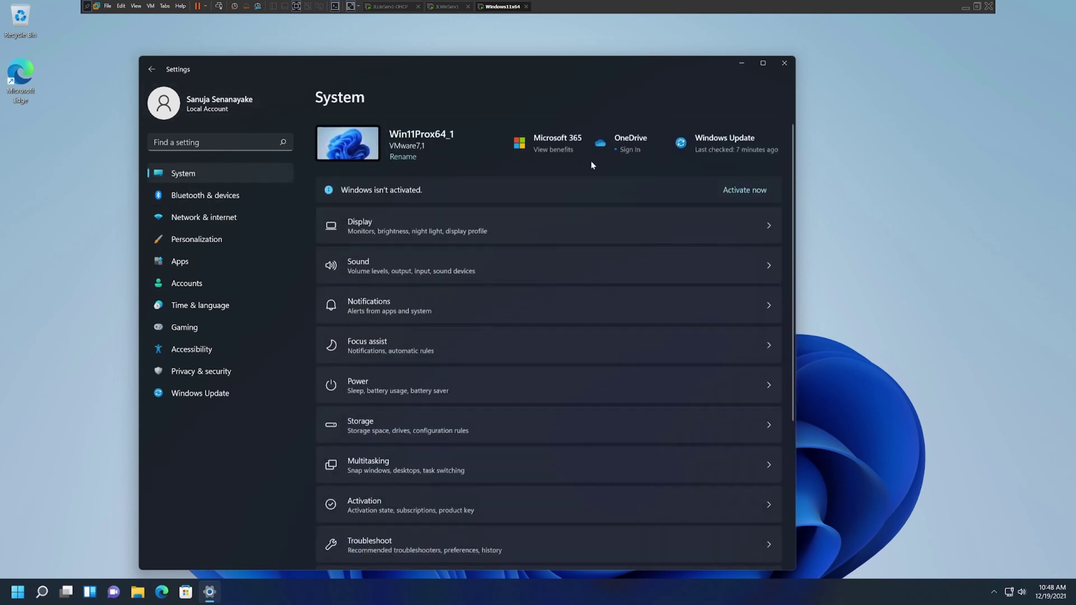
pyautogui.scroll(-3, 498, 453)
pyautogui.click(468, 527)
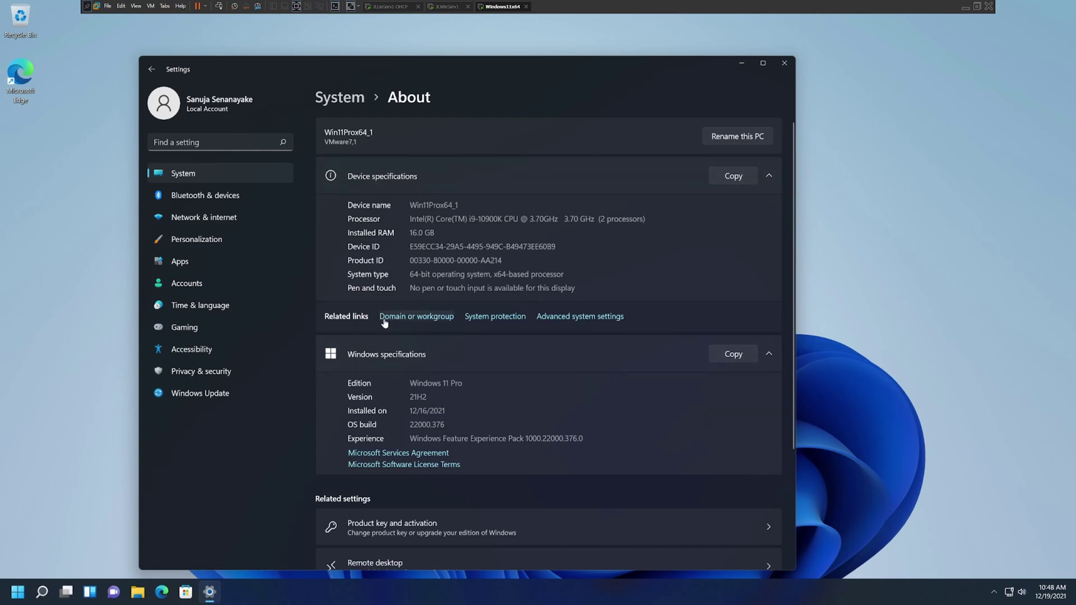
pyautogui.click(425, 317)
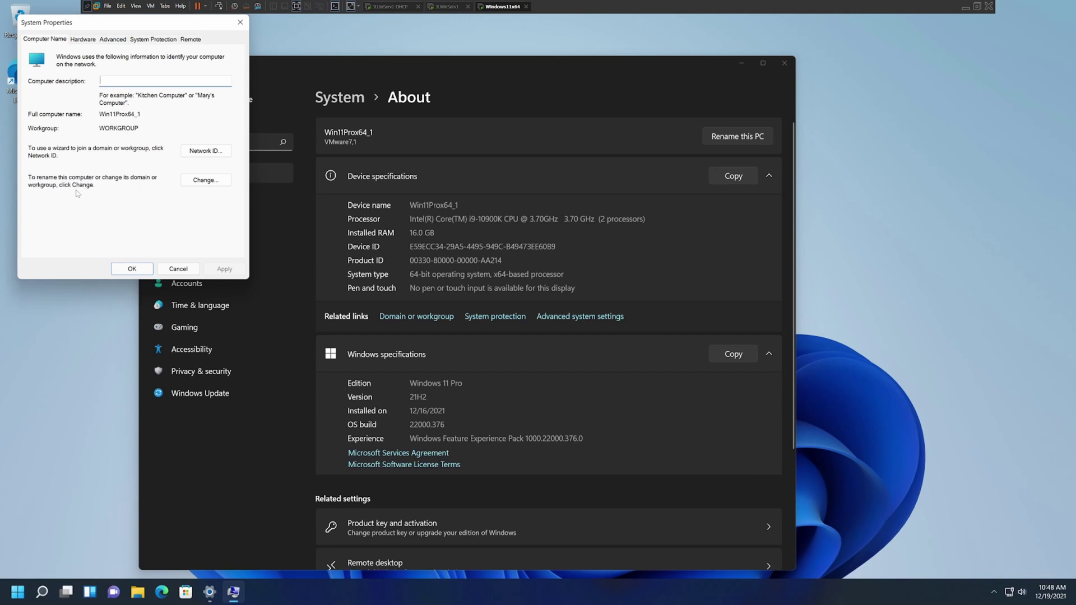
# - Change membership from WORKGROUP to the jl.local domain and confirm with OK
pyautogui.click(208, 184)
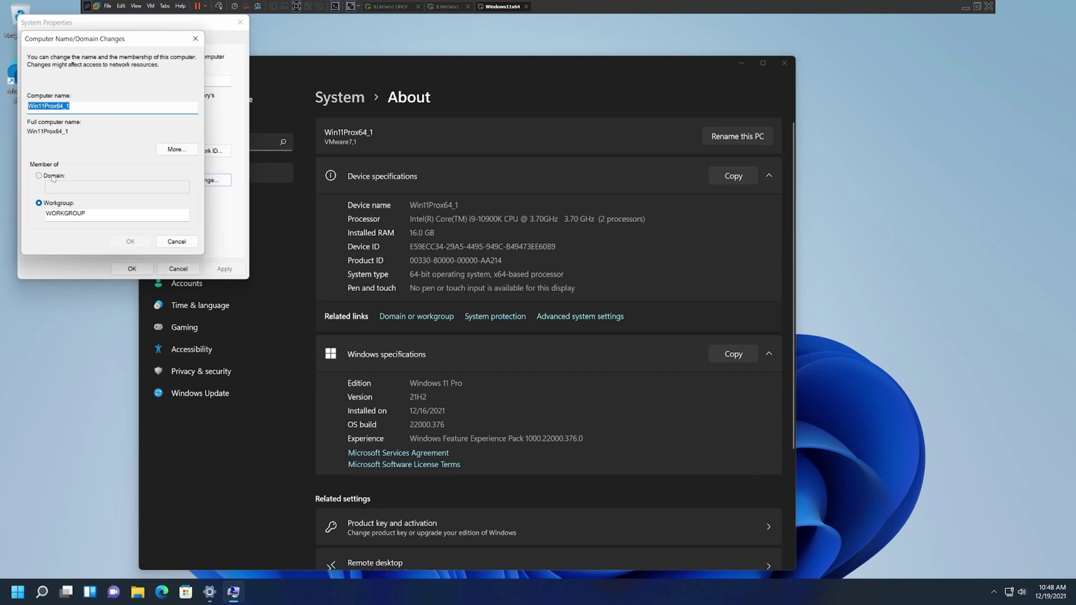
pyautogui.click(53, 178)
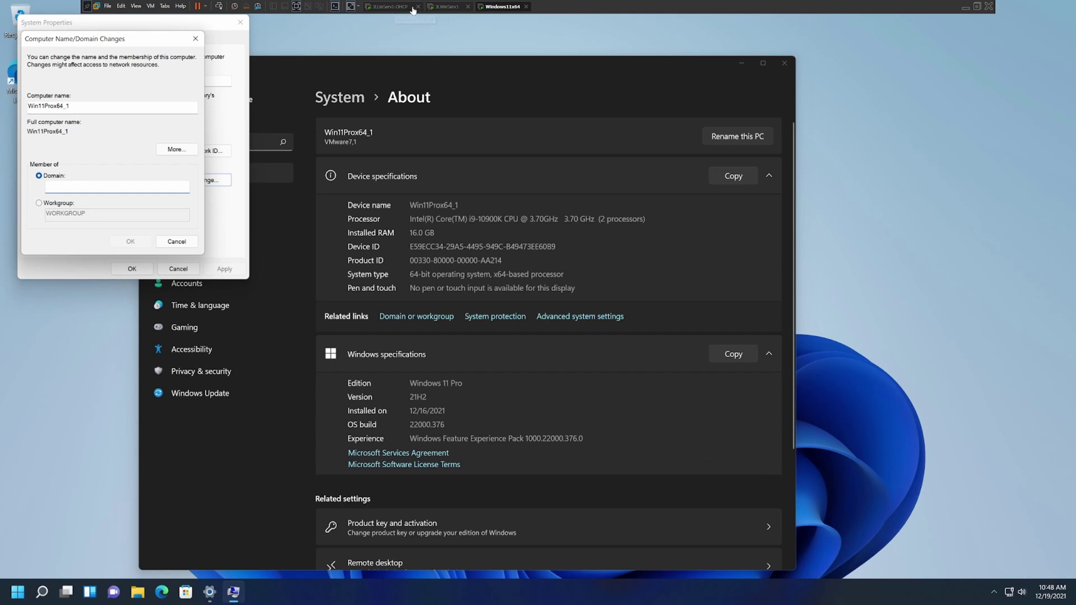
pyautogui.click(450, 8)
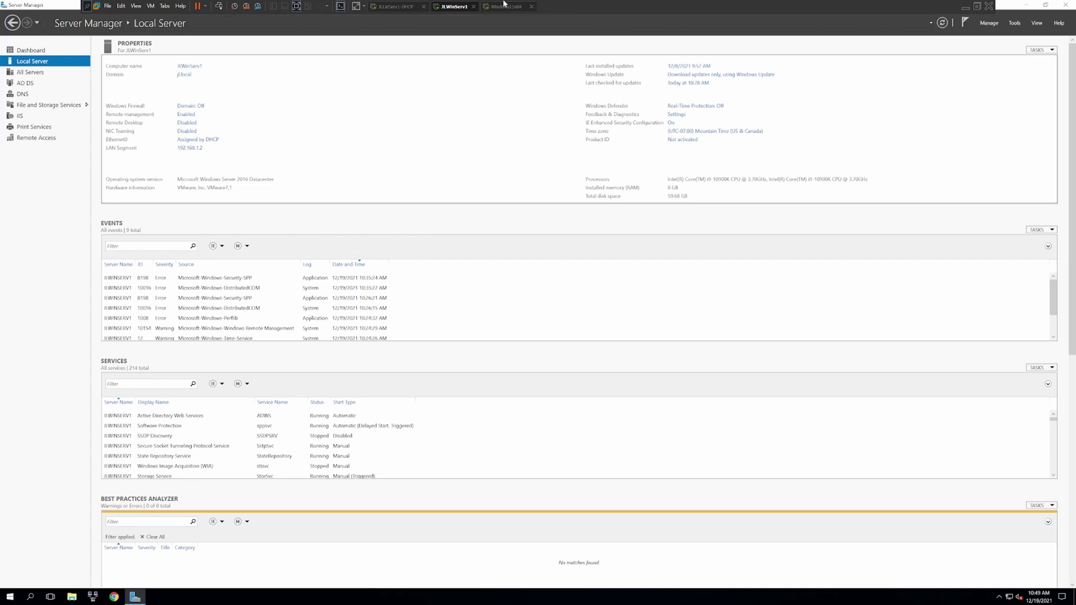
pyautogui.click(504, 6)
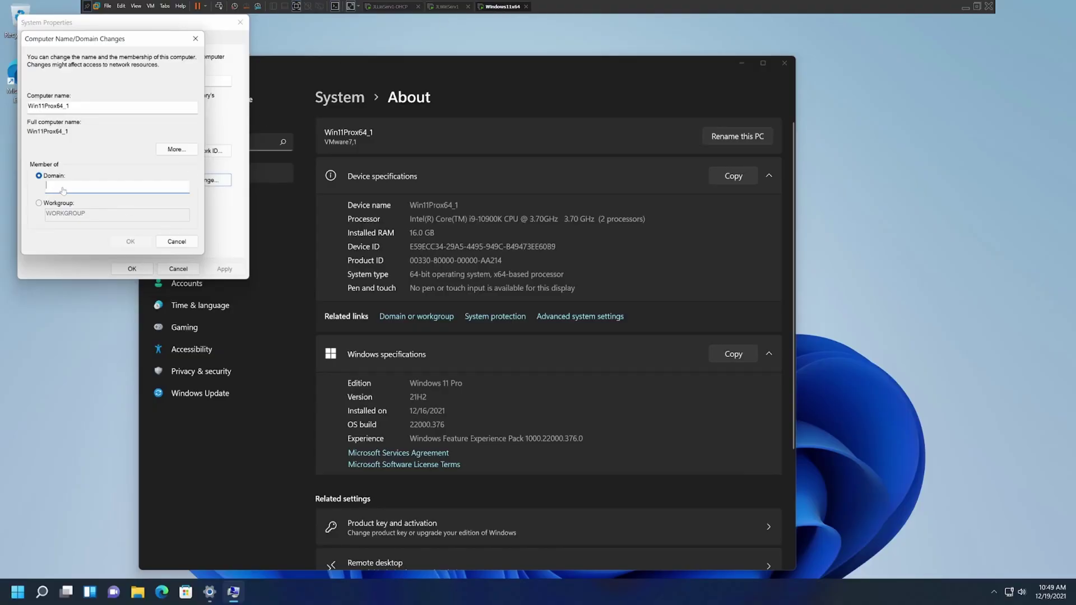
pyautogui.click(80, 185)
pyautogui.write('jl.local')
pyautogui.click(130, 241)
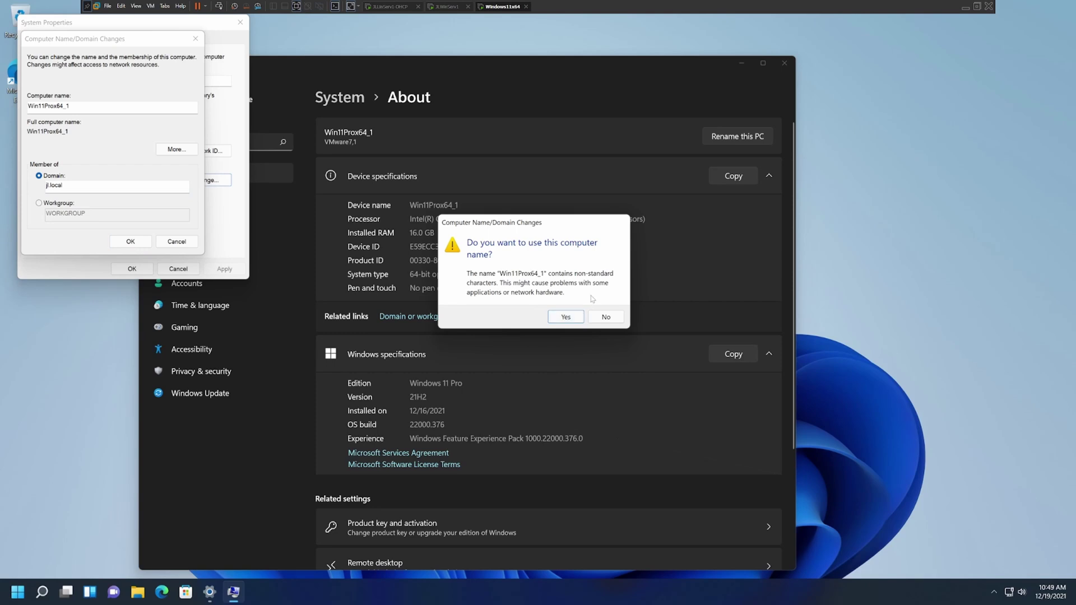
# - Accept the non-standard name Win11Prox64_1 and resubmit the jl.local domain join
pyautogui.click(568, 322)
pyautogui.click(563, 315)
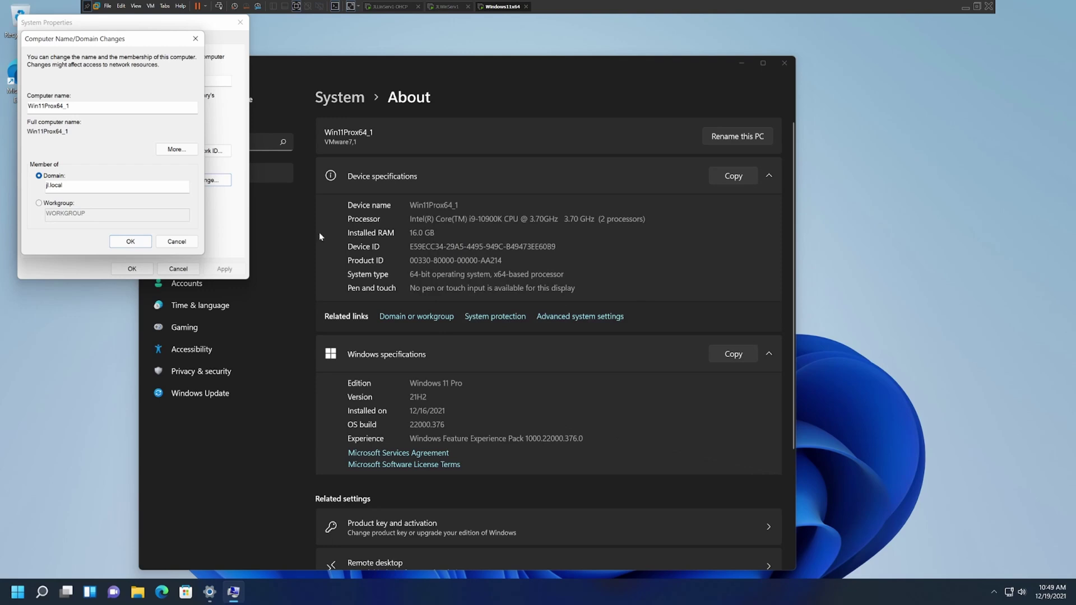
pyautogui.click(145, 242)
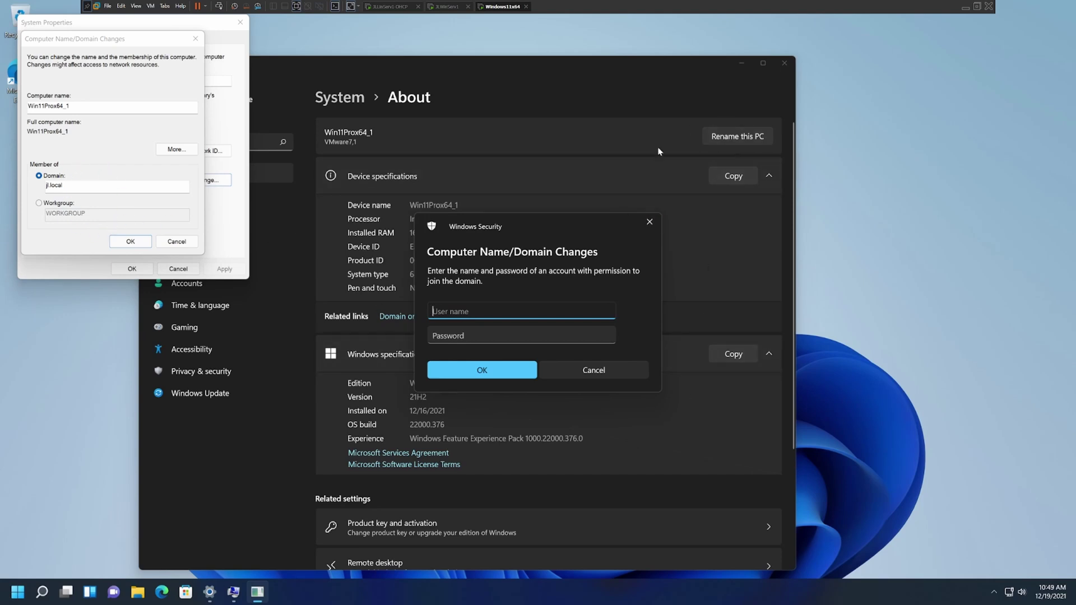
# - Authorise the domain join with the Administrator user name and its password
pyautogui.moveTo(534, 227); pyautogui.dragTo(926, 203)
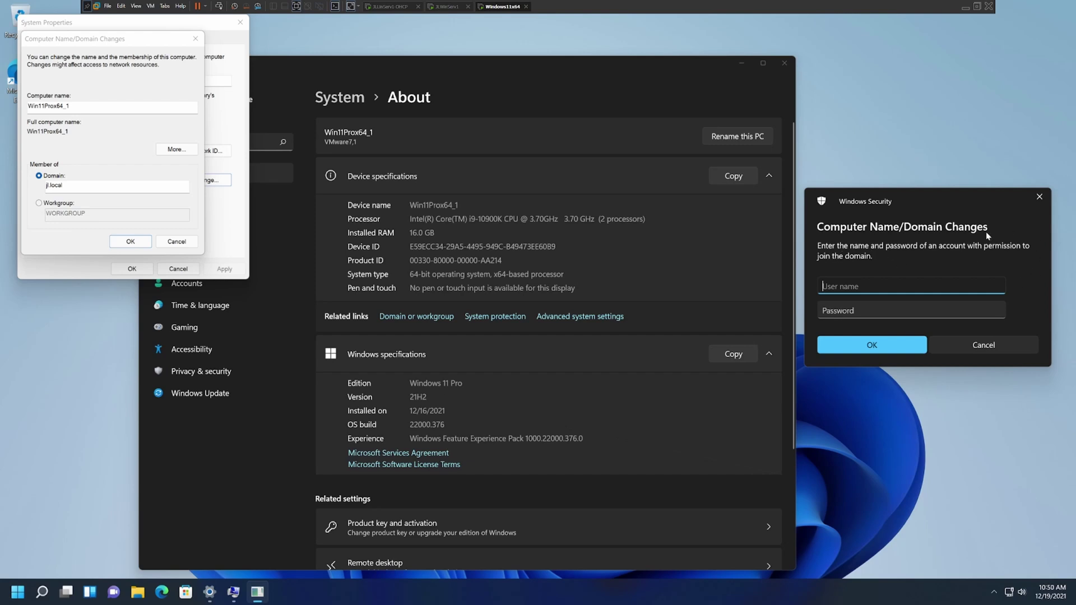
pyautogui.moveTo(956, 190); pyautogui.dragTo(603, 192)
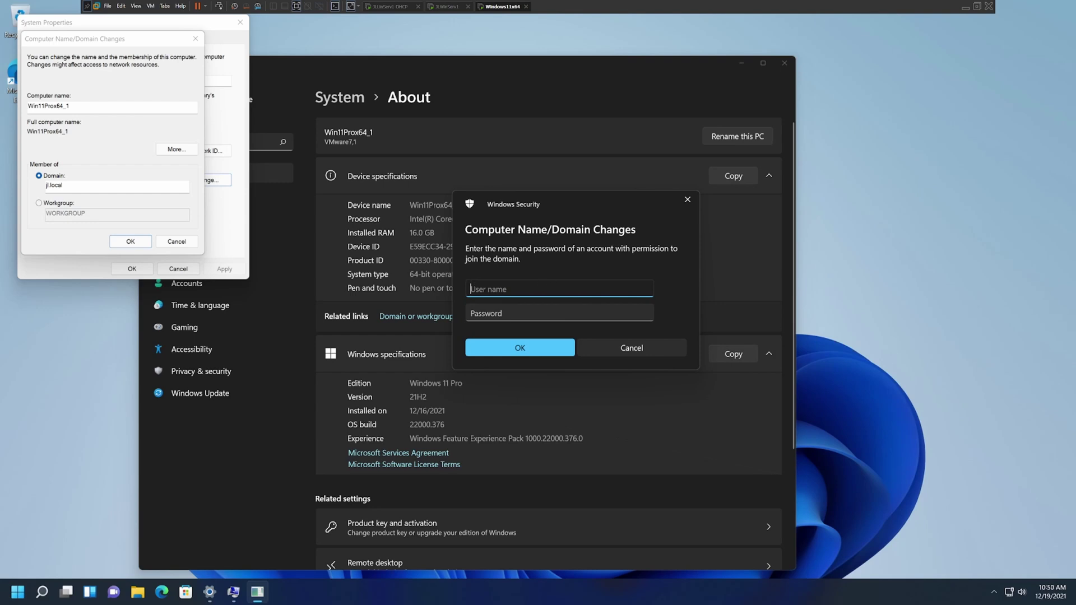
pyautogui.click(453, 7)
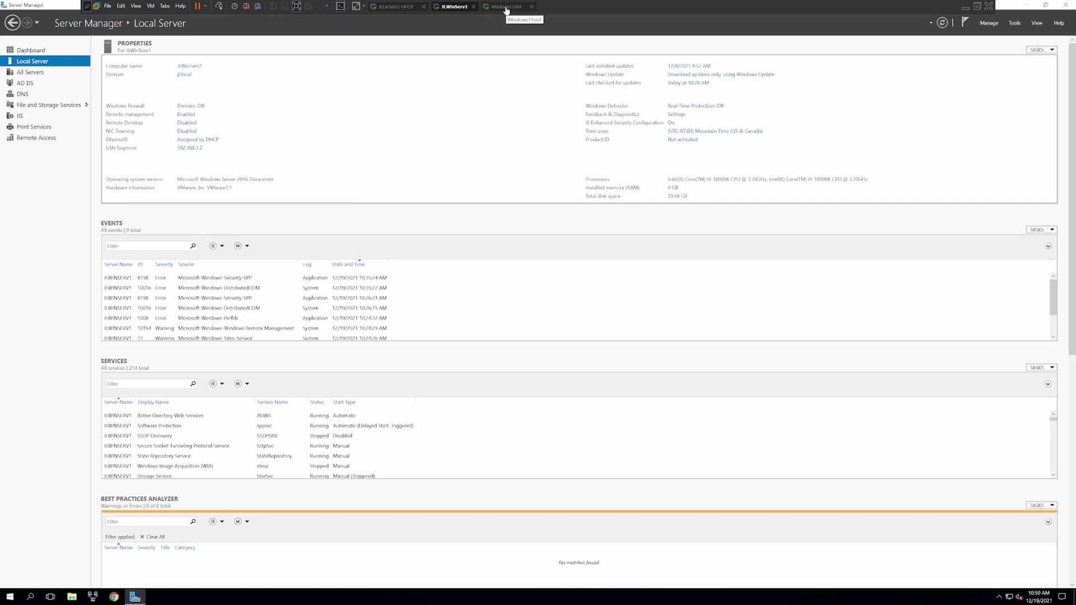
pyautogui.click(506, 7)
pyautogui.write('A')
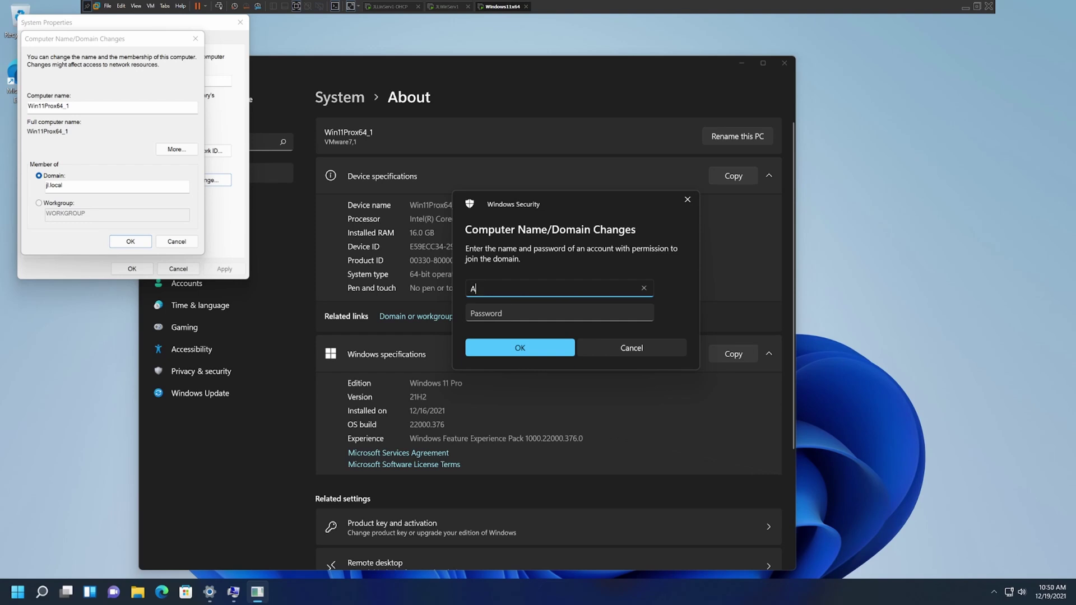
pyautogui.write('dministrator')
pyautogui.press('Tab')
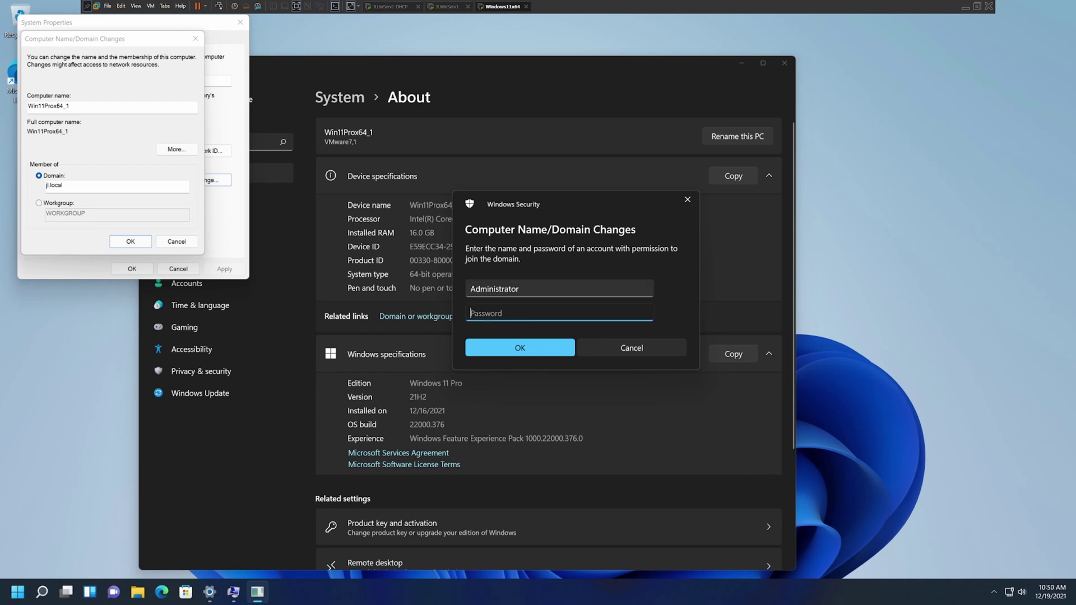
pyautogui.write('••••••••')
pyautogui.click(543, 349)
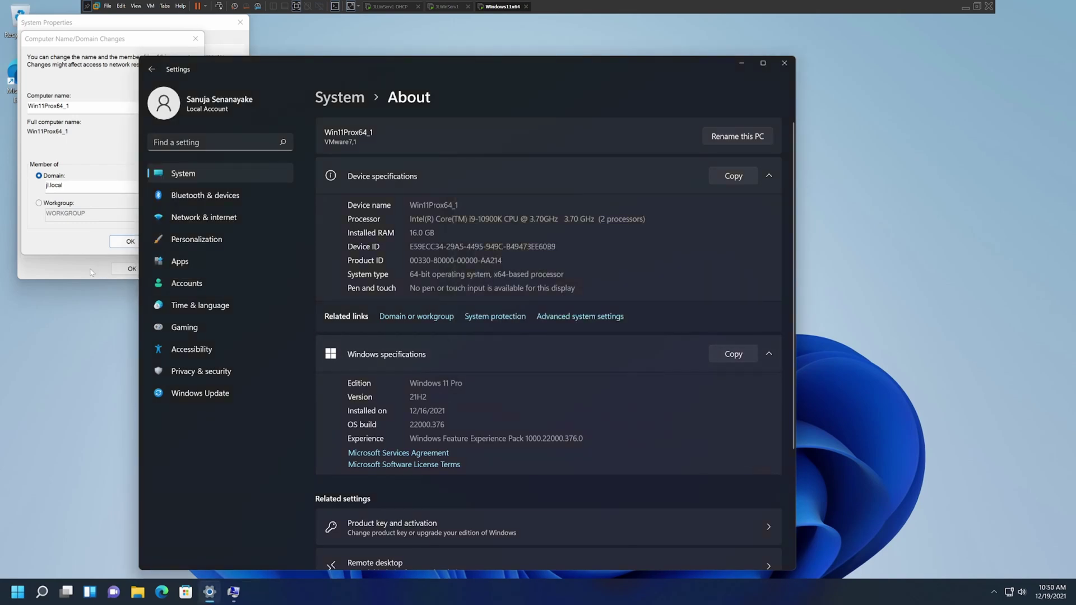
# - Close Settings, acknowledge the jl.local welcome and restart notices, then close System Properties
pyautogui.click(784, 63)
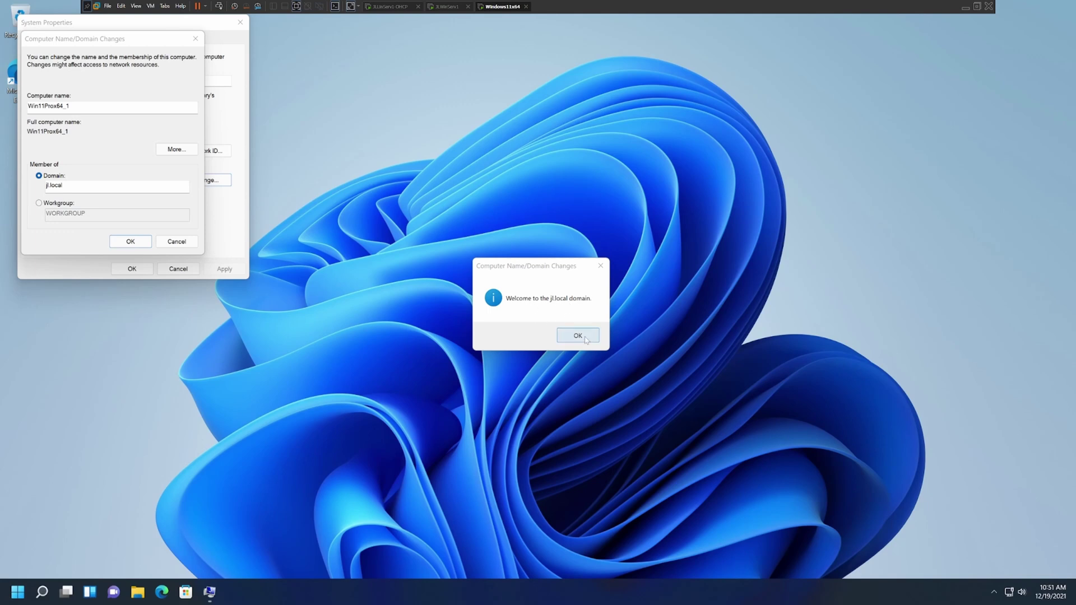
pyautogui.click(586, 339)
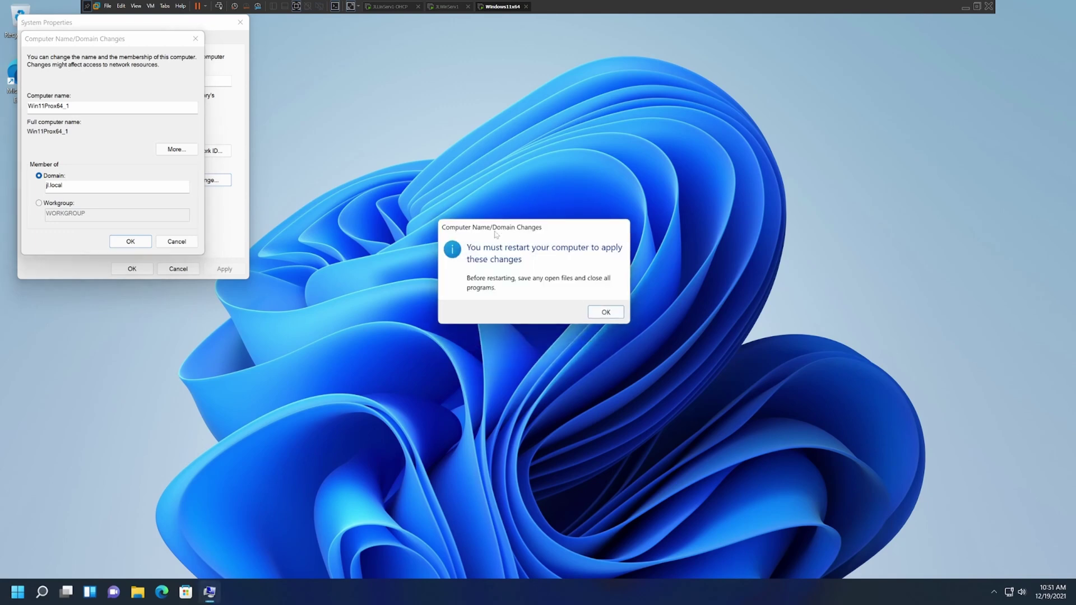
pyautogui.click(606, 313)
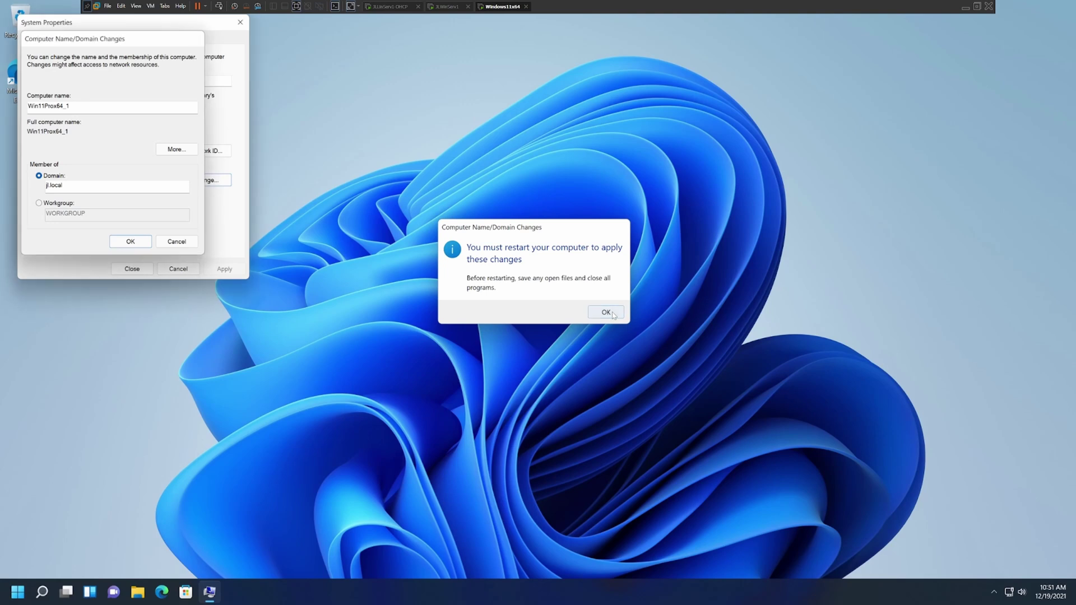
pyautogui.click(132, 269)
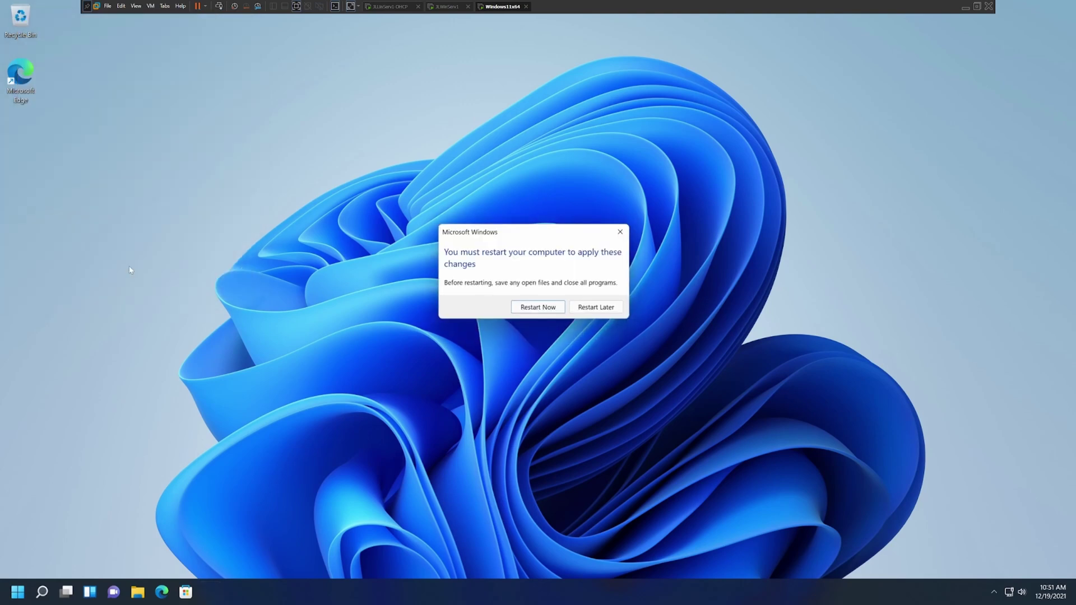
# - Restart now to apply the domain join, then dismiss the lock screen after reboot
pyautogui.click(551, 309)
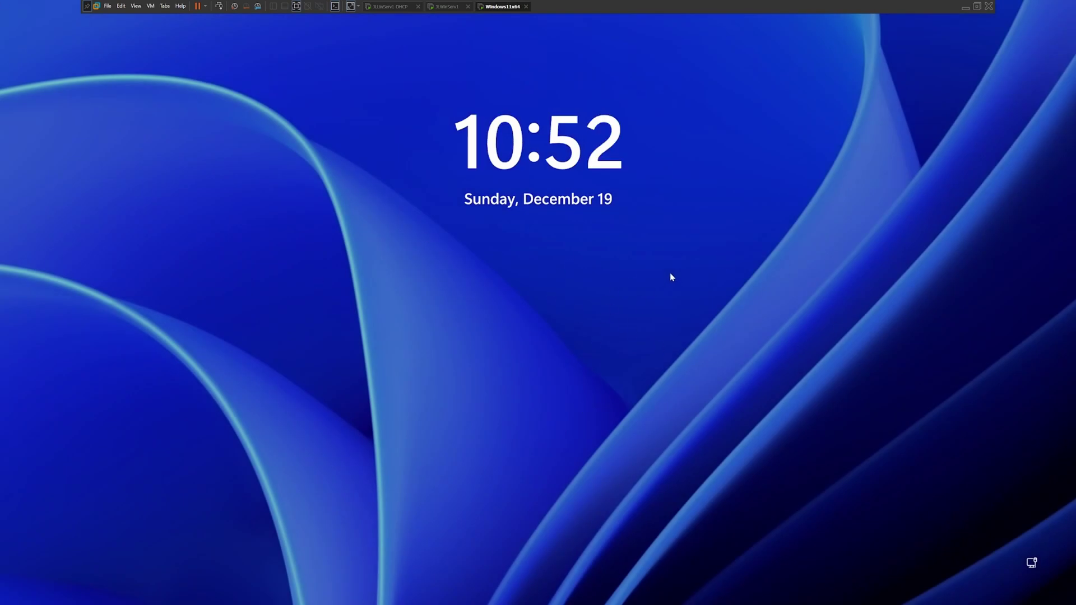
pyautogui.click(659, 352)
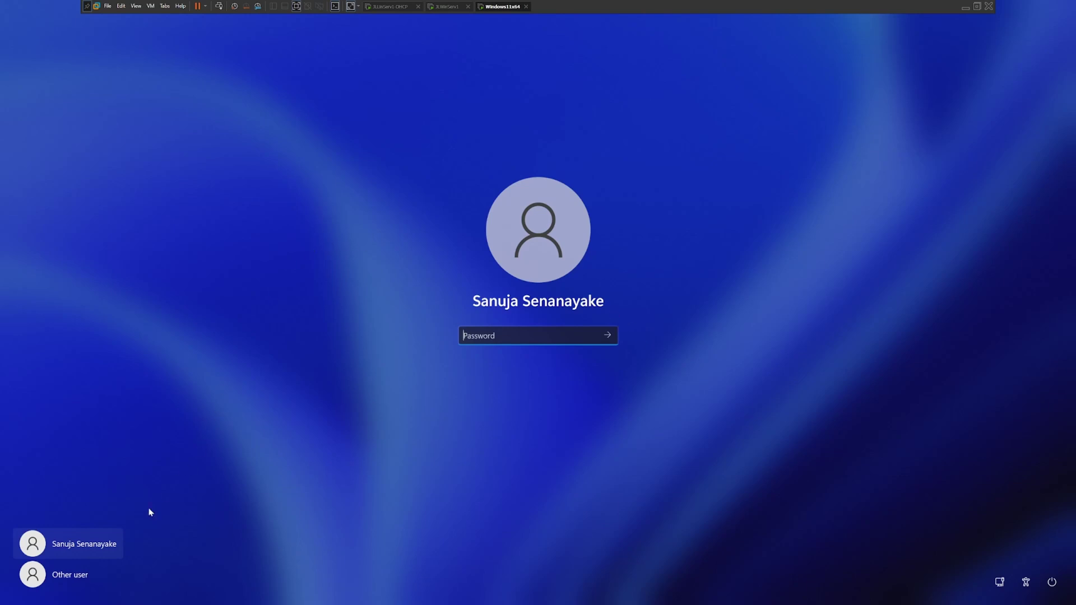
pyautogui.click(77, 583)
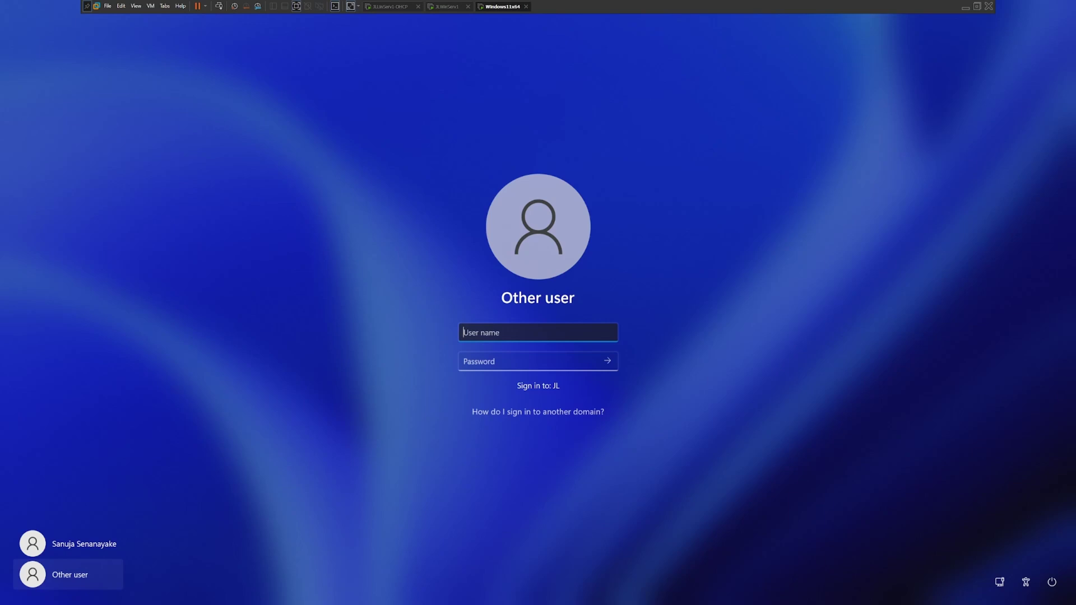
pyautogui.write('admi')
pyautogui.write('nistrator')
pyautogui.press('Tab')
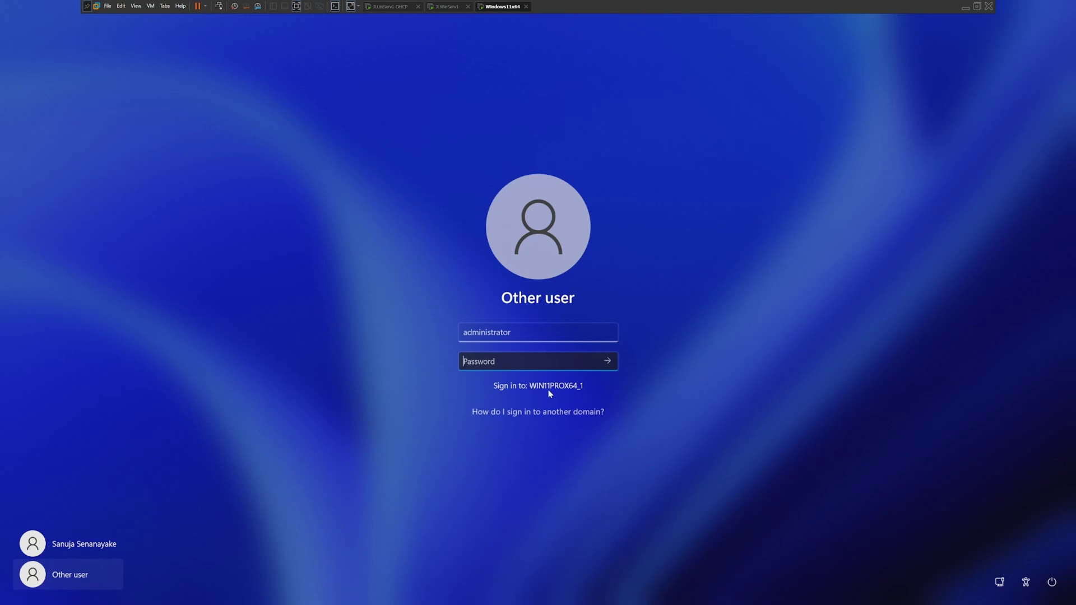
pyautogui.hotkey('shift', 'Tab')
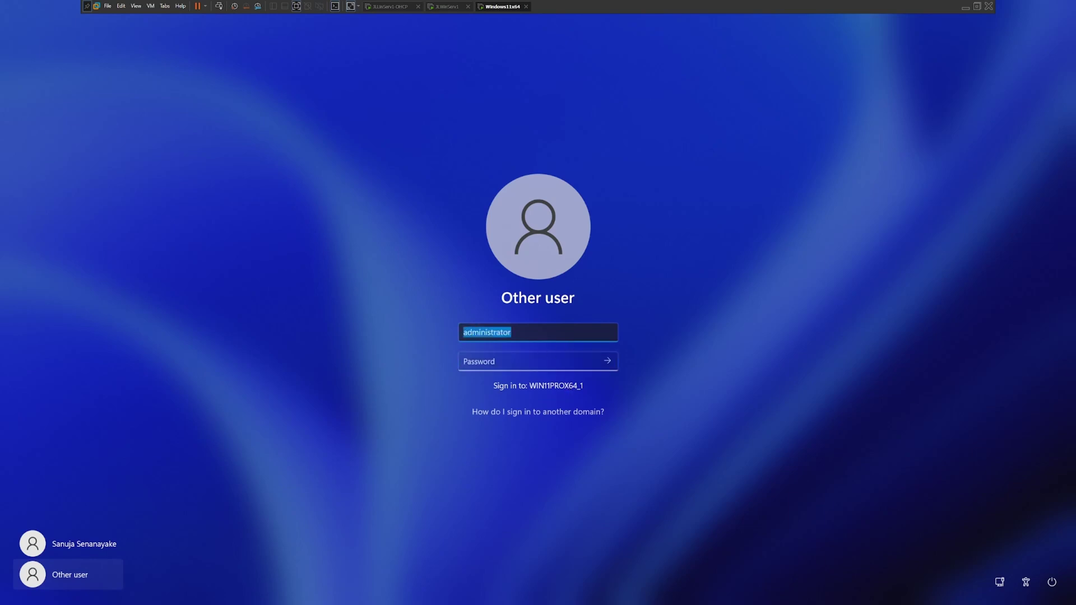
pyautogui.press('BackSpace')
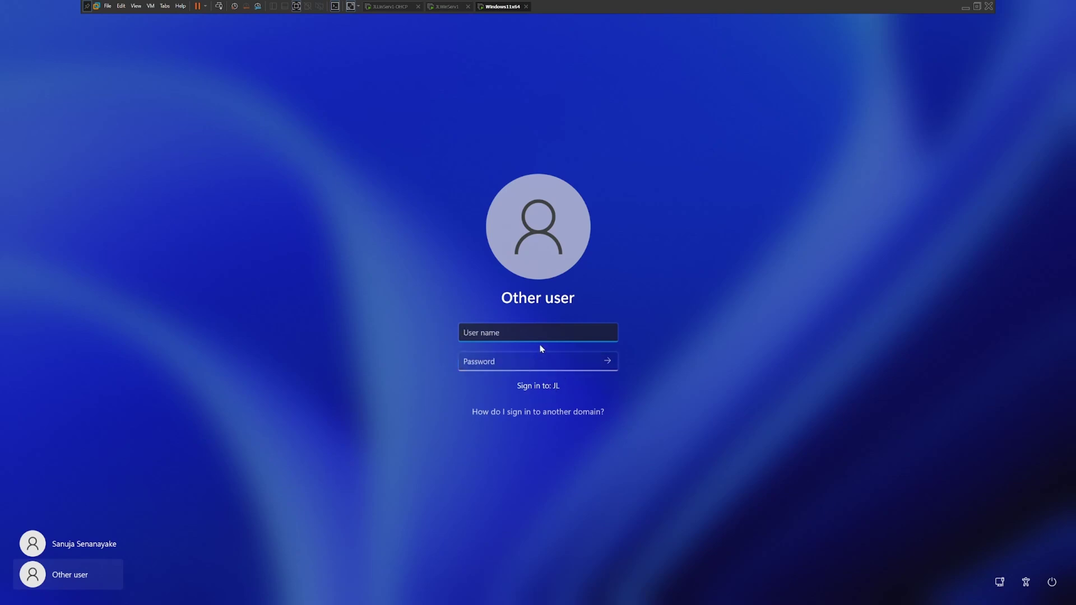
pyautogui.write('administrator')
pyautogui.press('Tab')
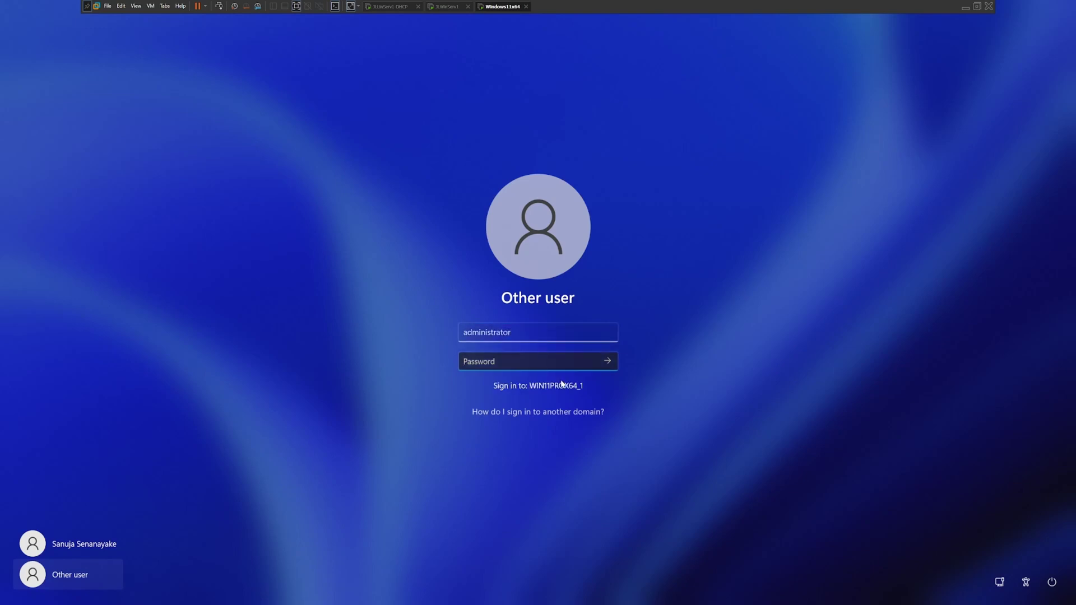
pyautogui.hotkey('shift', 'Tab')
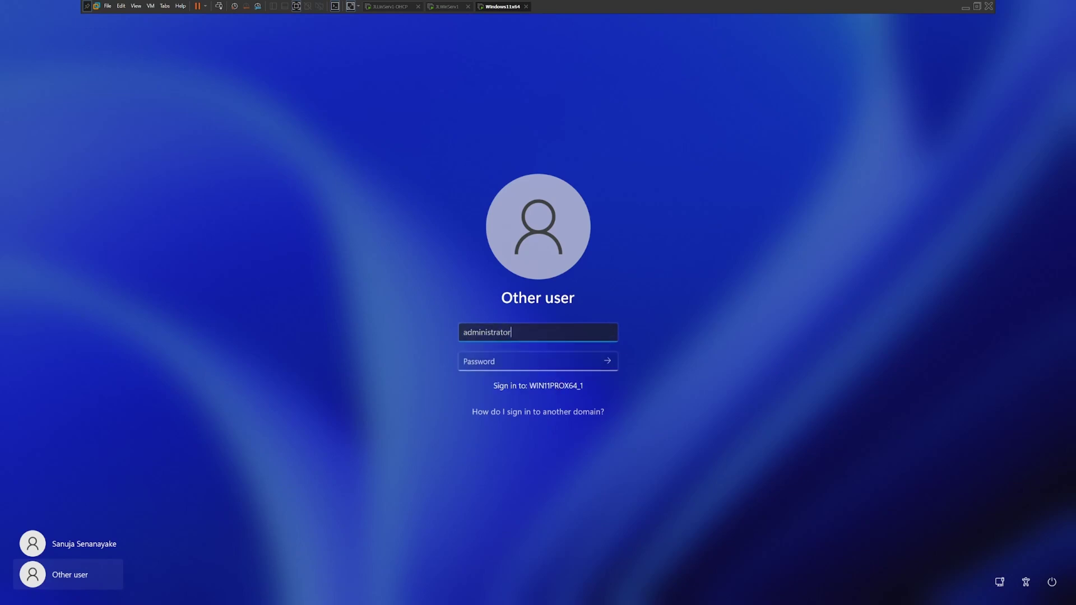
pyautogui.write('@local.')
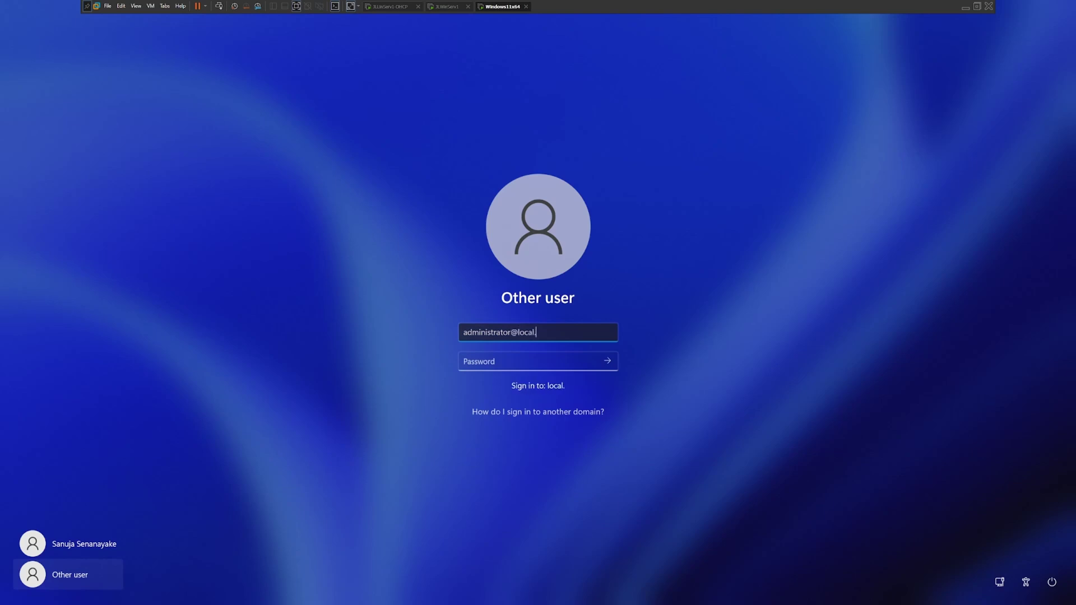
pyautogui.write('jl')
pyautogui.press('BackSpace')
pyautogui.press('BackSpace')
pyautogui.press('BackSpace')
pyautogui.press('BackSpace')
pyautogui.press('BackSpace')
pyautogui.press('BackSpace')
pyautogui.press('BackSpace')
pyautogui.press('BackSpace')
pyautogui.write('lk.')
pyautogui.press('BackSpace')
pyautogui.press('BackSpace')
pyautogui.write('j')
pyautogui.press('BackSpace')
pyautogui.press('BackSpace')
pyautogui.write('jl.local')
# - Enter the domain account password and sign in
pyautogui.press('Tab')
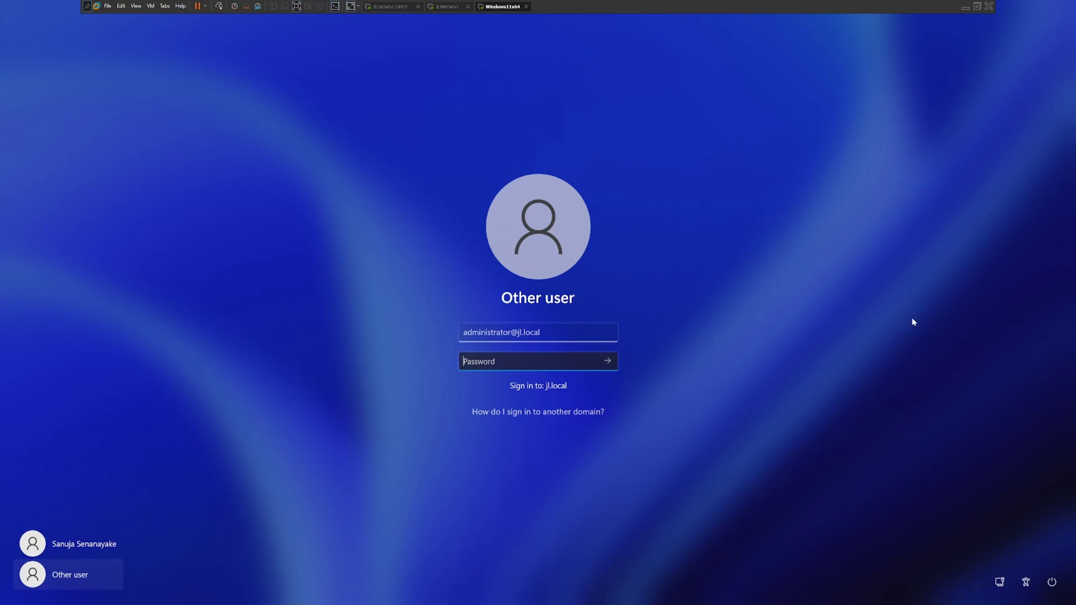
pyautogui.write('********')
pyautogui.press('Return')
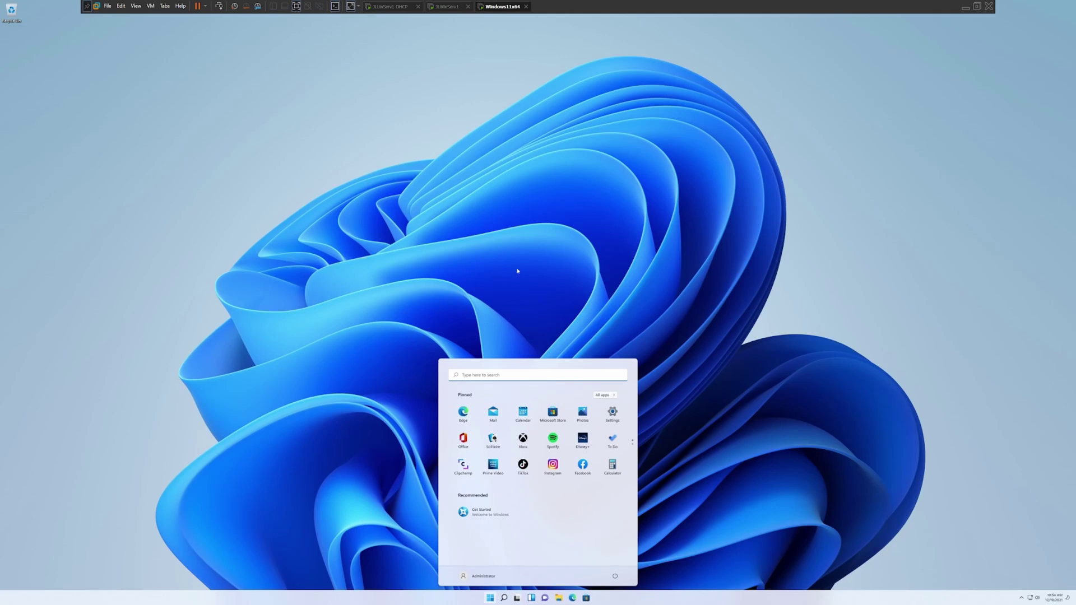
# - Close and reopen the Start menu on the jl.local Administrator desktop
pyautogui.click(771, 474)
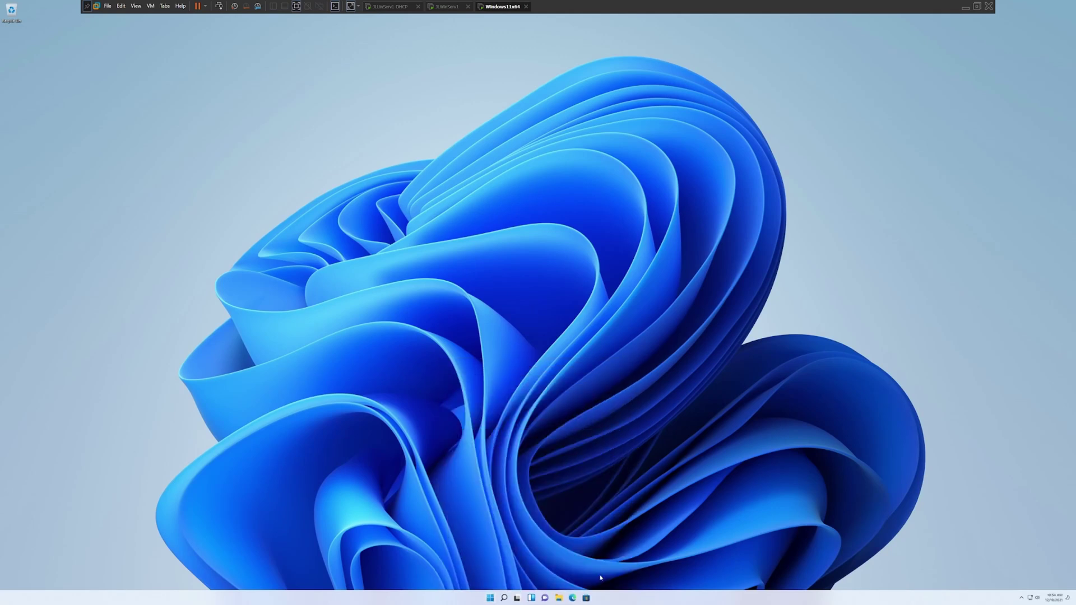
pyautogui.click(490, 598)
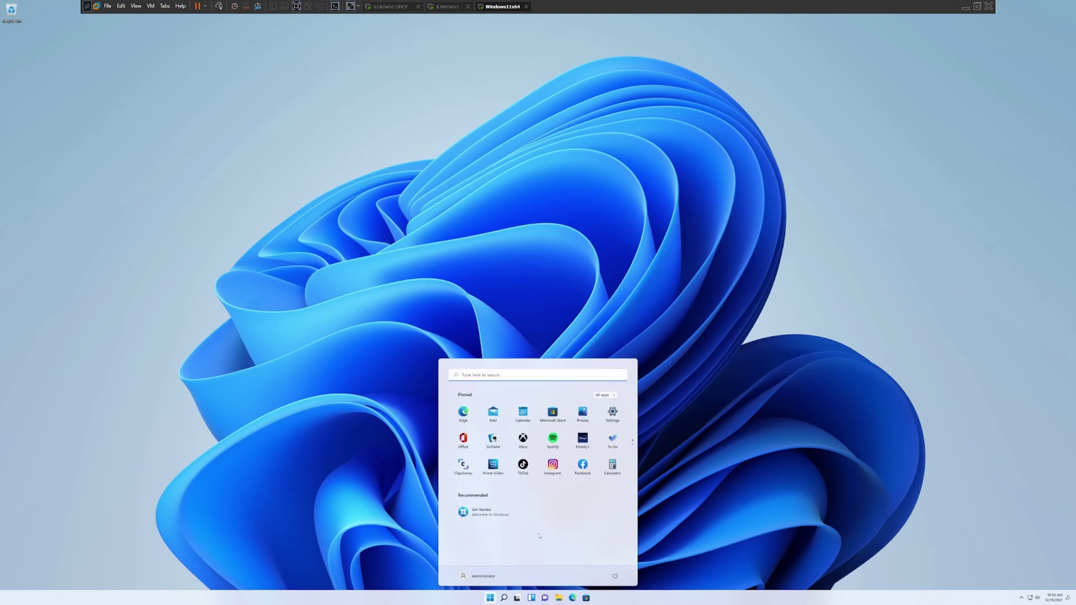
# - Open Settings full-screen on the System > About page
pyautogui.click(612, 416)
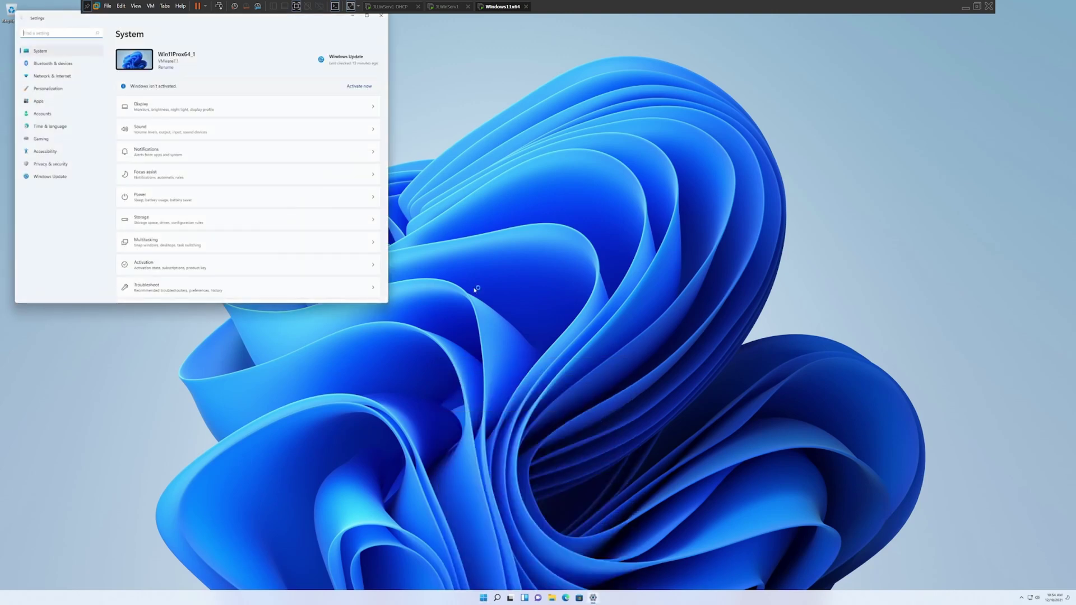
pyautogui.click(366, 15)
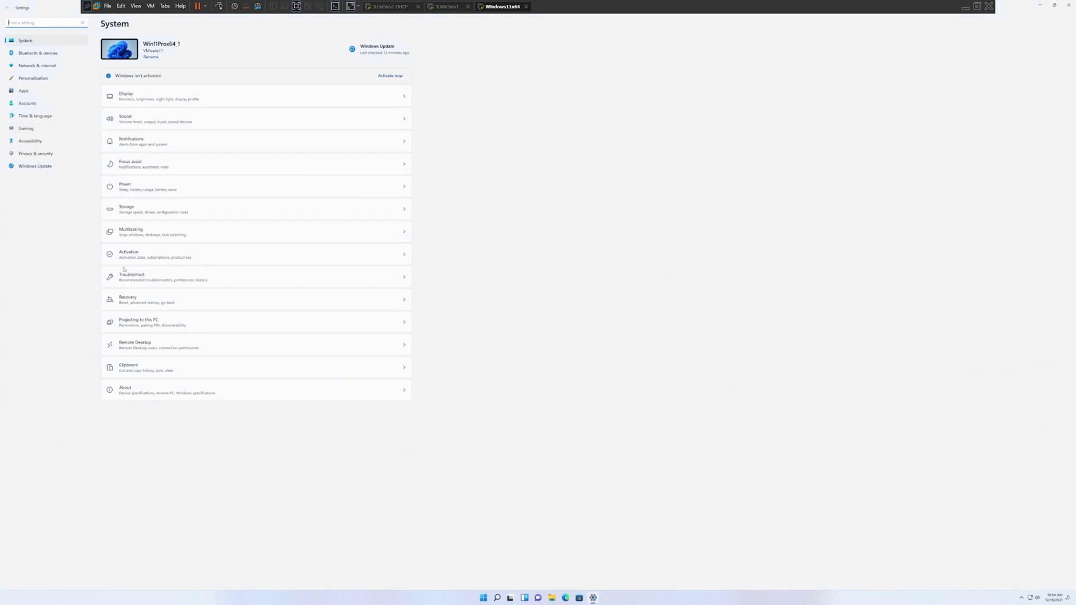
pyautogui.click(183, 392)
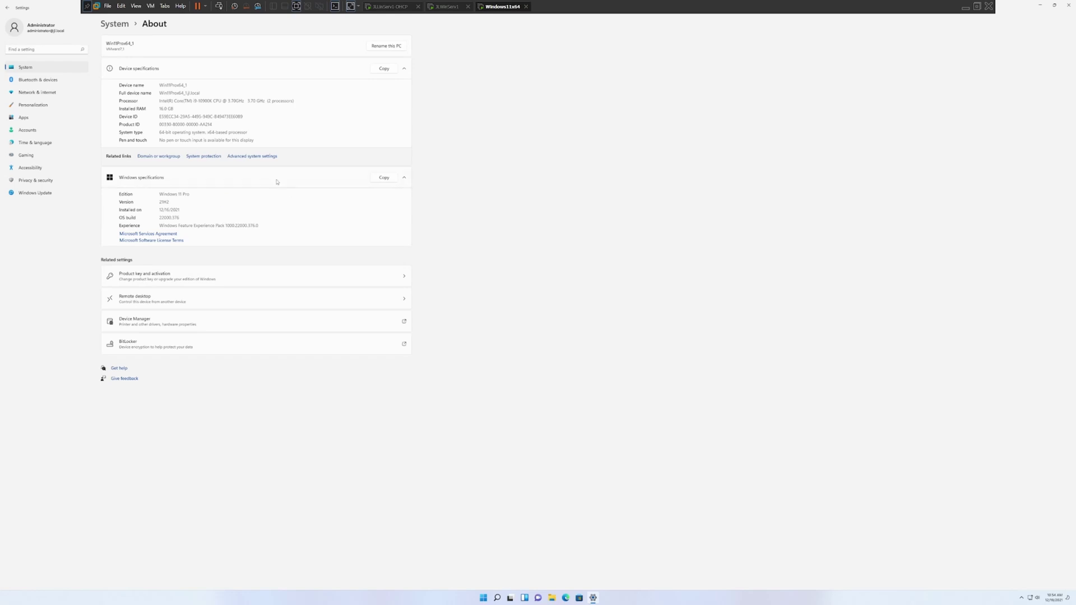
# - Highlight the jl.local suffix of the full device name Win11Prox64_1.jl.local
pyautogui.moveTo(159, 93); pyautogui.dragTo(201, 93)
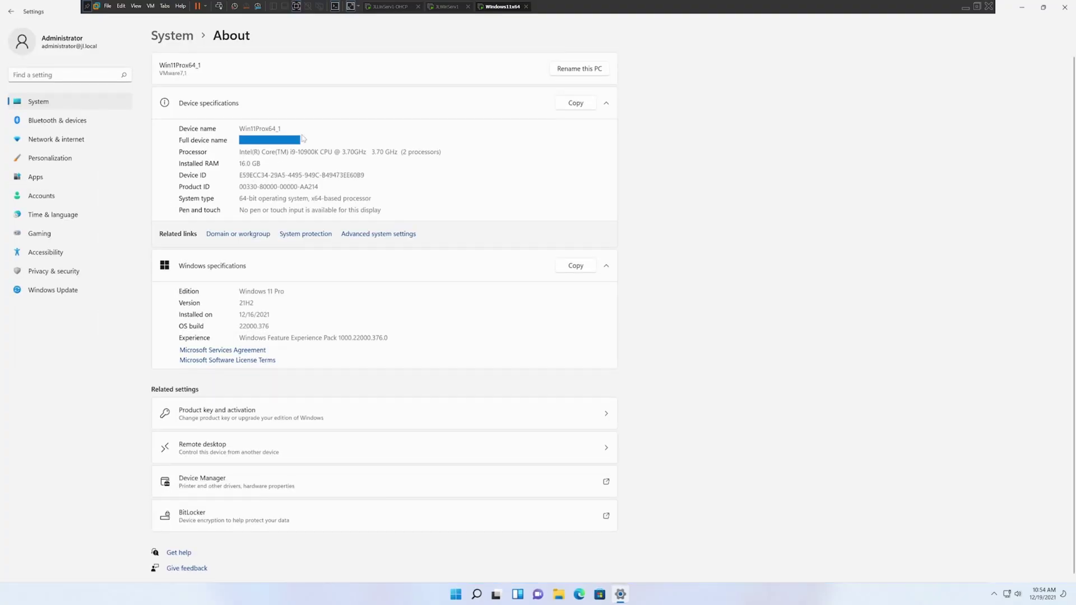
pyautogui.click(309, 149)
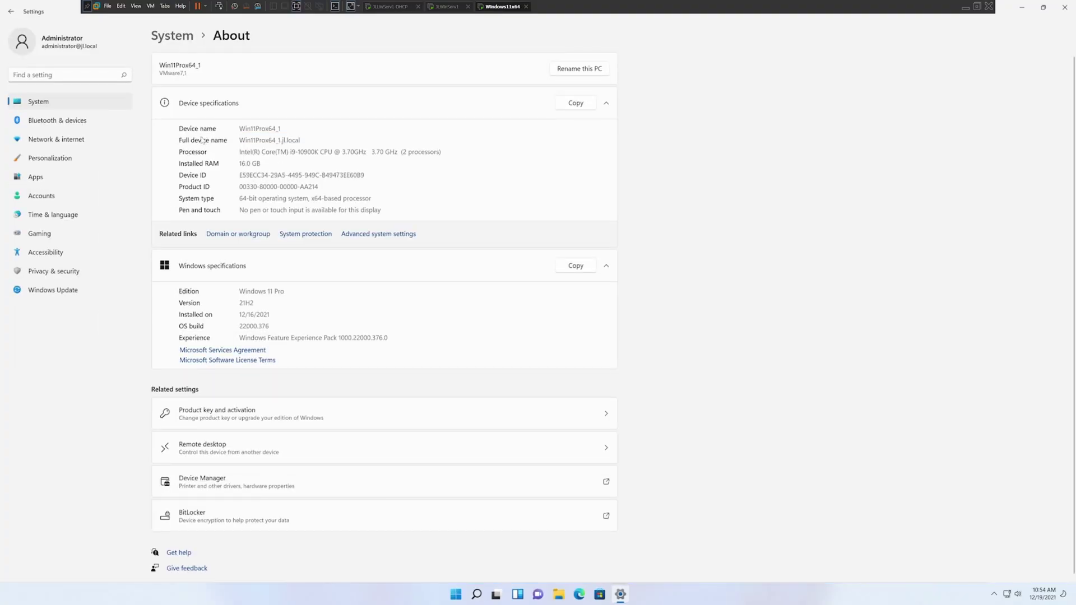
pyautogui.moveTo(301, 141); pyautogui.dragTo(245, 140)
pyautogui.moveTo(281, 140); pyautogui.dragTo(301, 140)
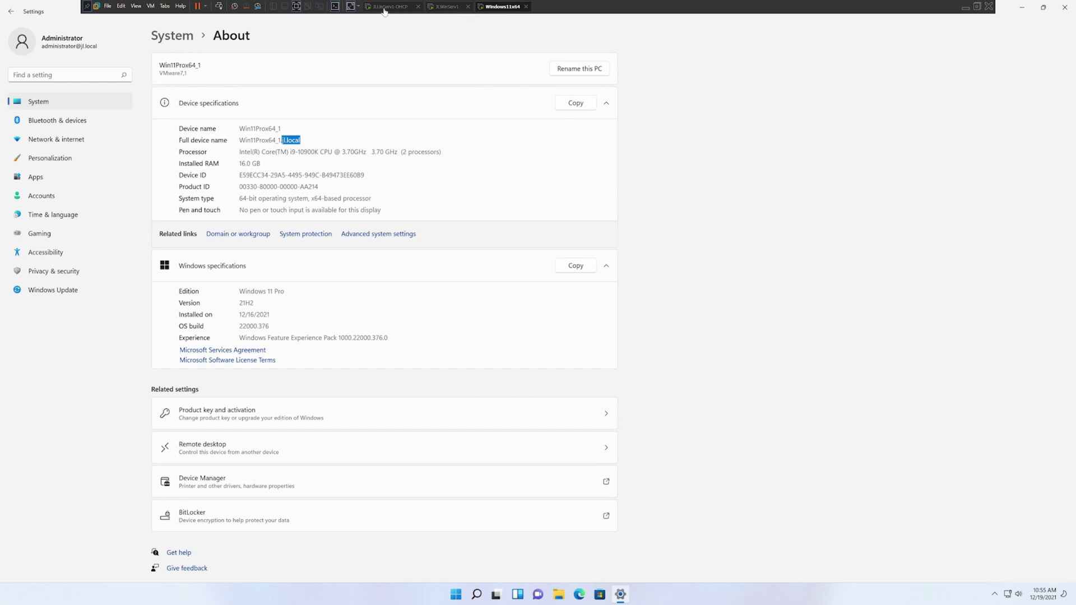
# - On the server VM, open WIN11PROX64_1's properties under Computers in Active Directory Users and Computers
pyautogui.click(440, 7)
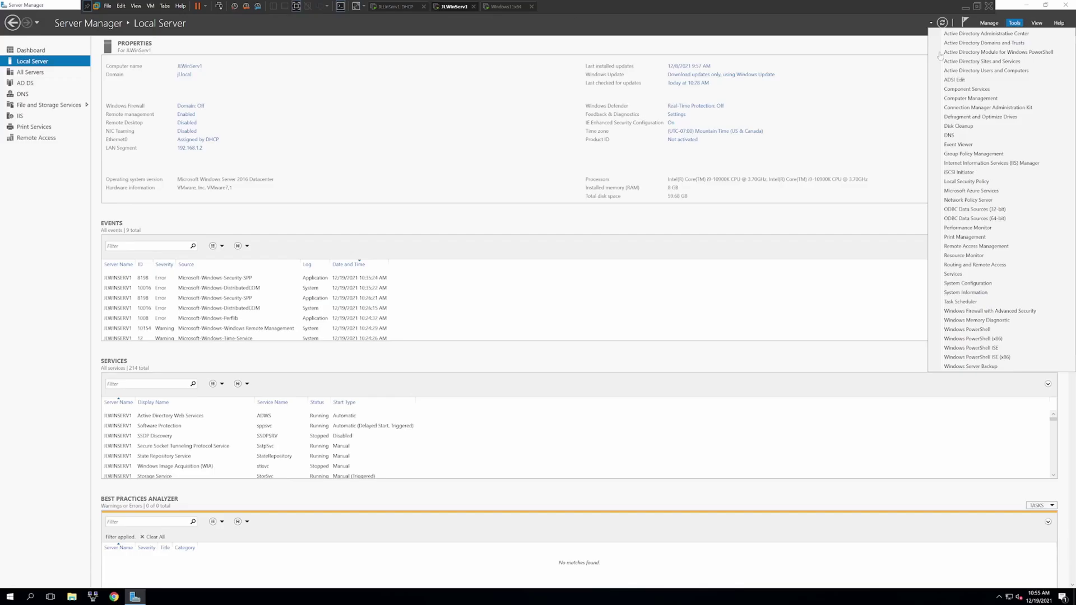
pyautogui.click(1014, 24)
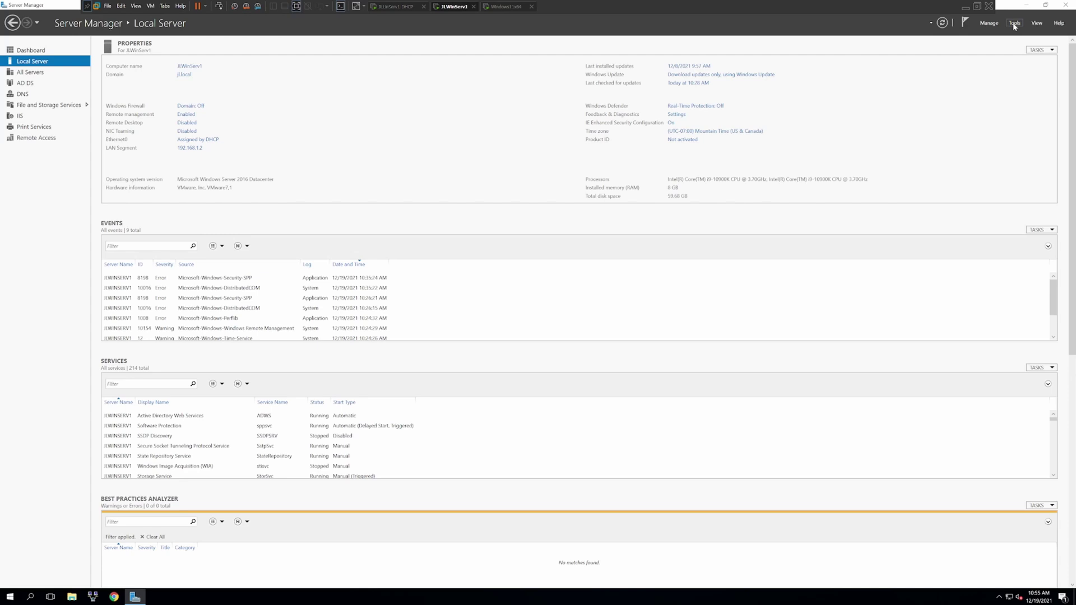
pyautogui.click(1015, 25)
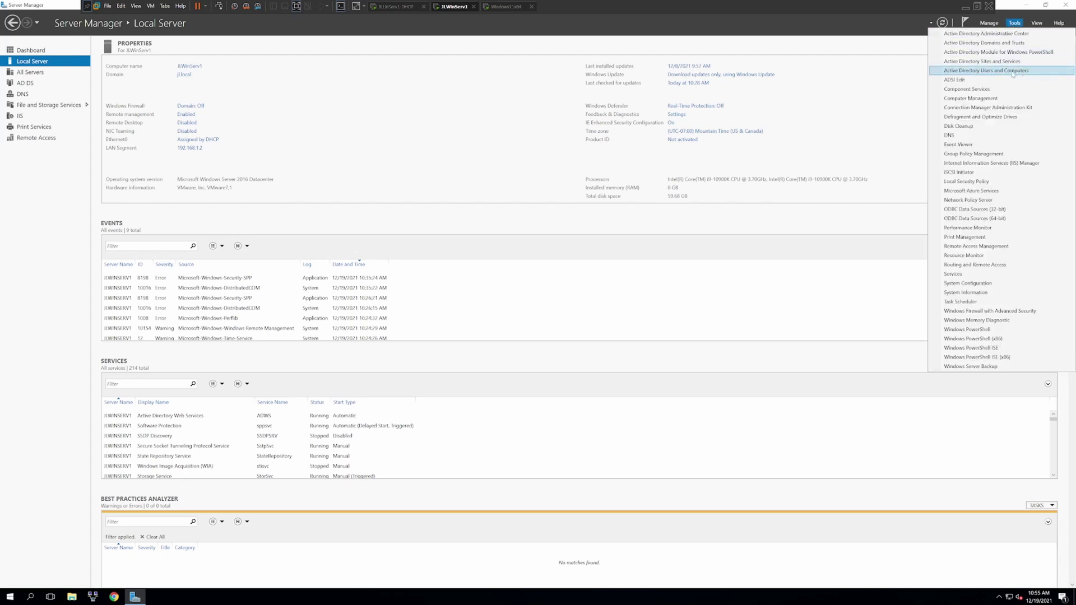
pyautogui.click(1014, 72)
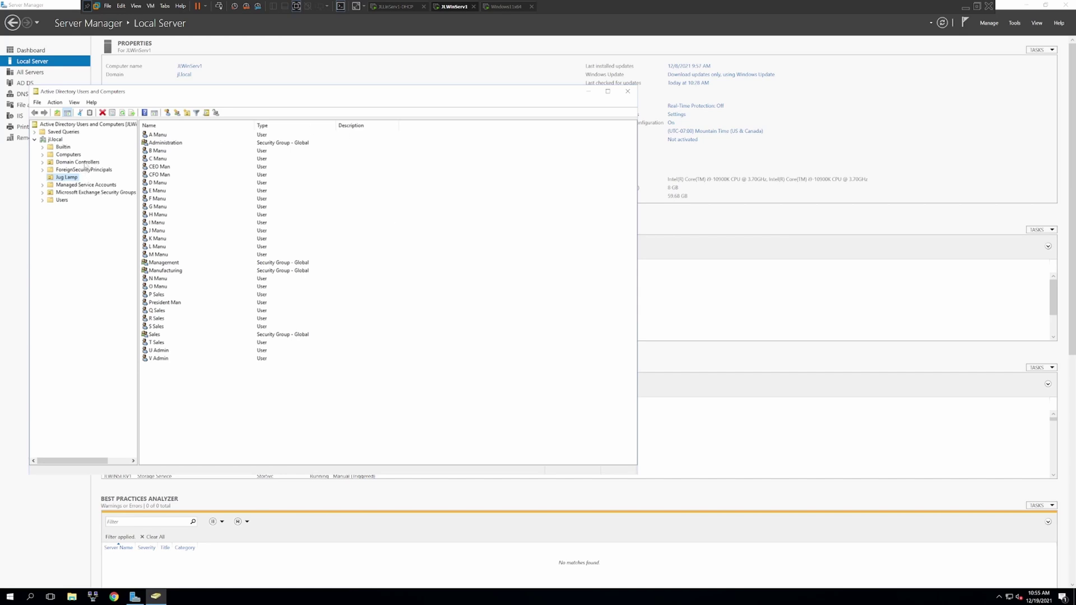
pyautogui.click(68, 155)
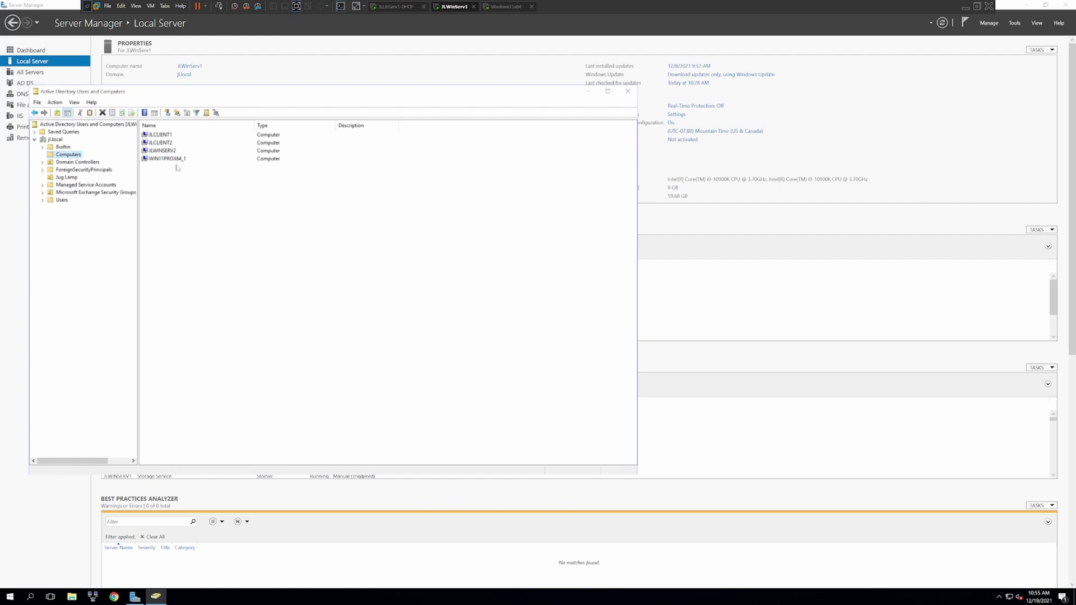
pyautogui.click(175, 159)
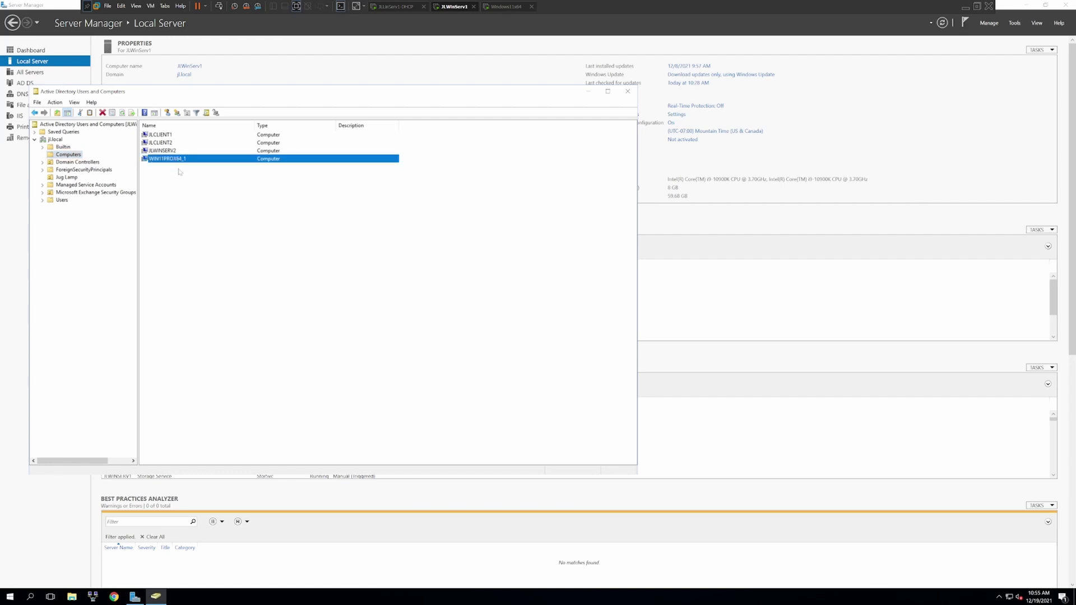
pyautogui.doubleClick(182, 160)
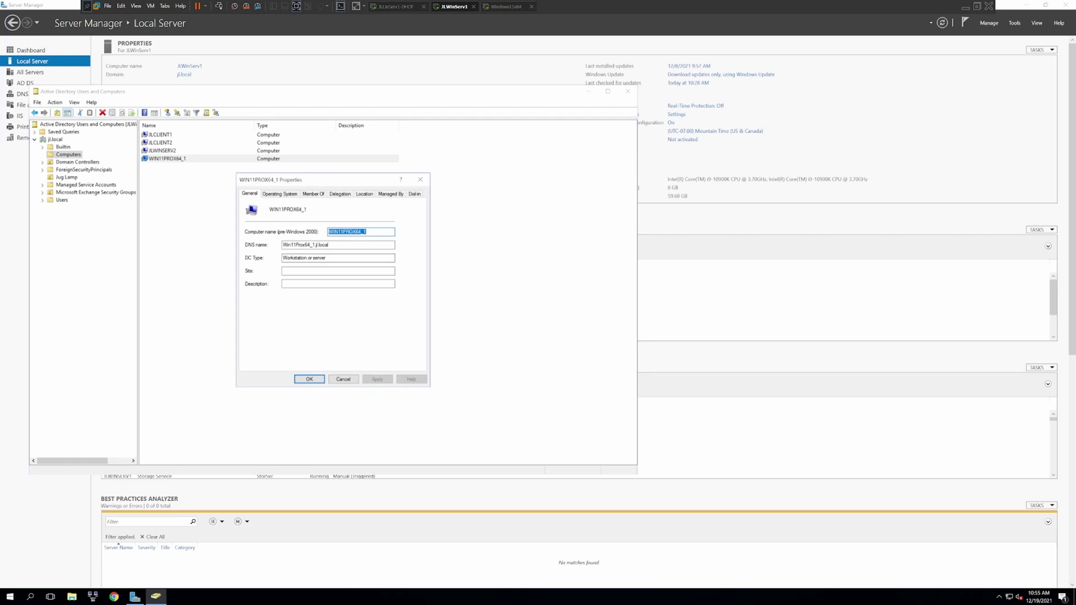
# - Close the properties and Active Directory Users and Computers, then return to the Windows 11 VM
pyautogui.click(421, 179)
pyautogui.click(432, 176)
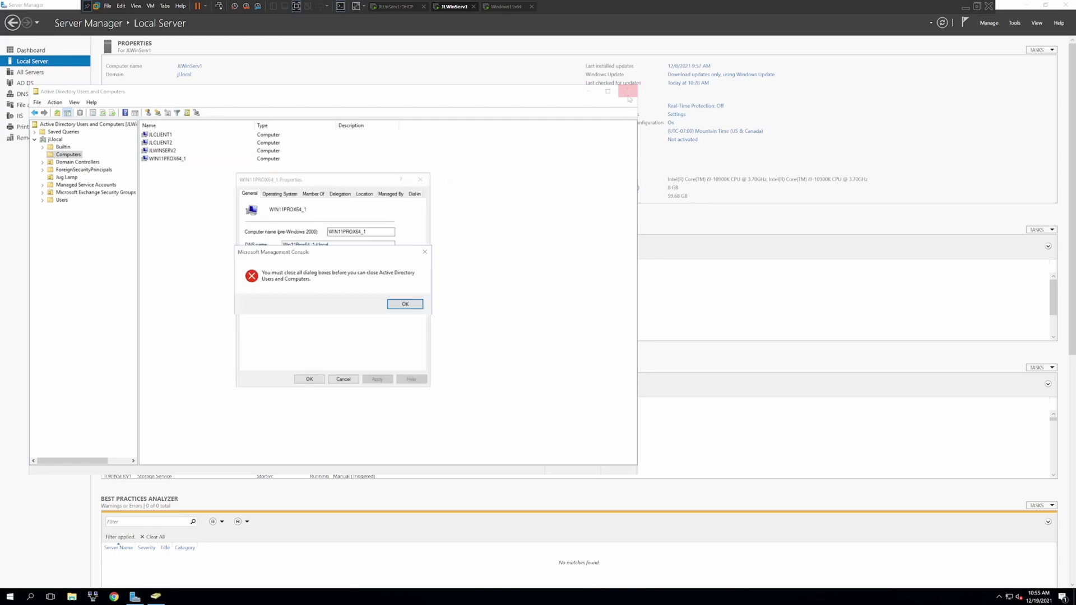
pyautogui.press('Return')
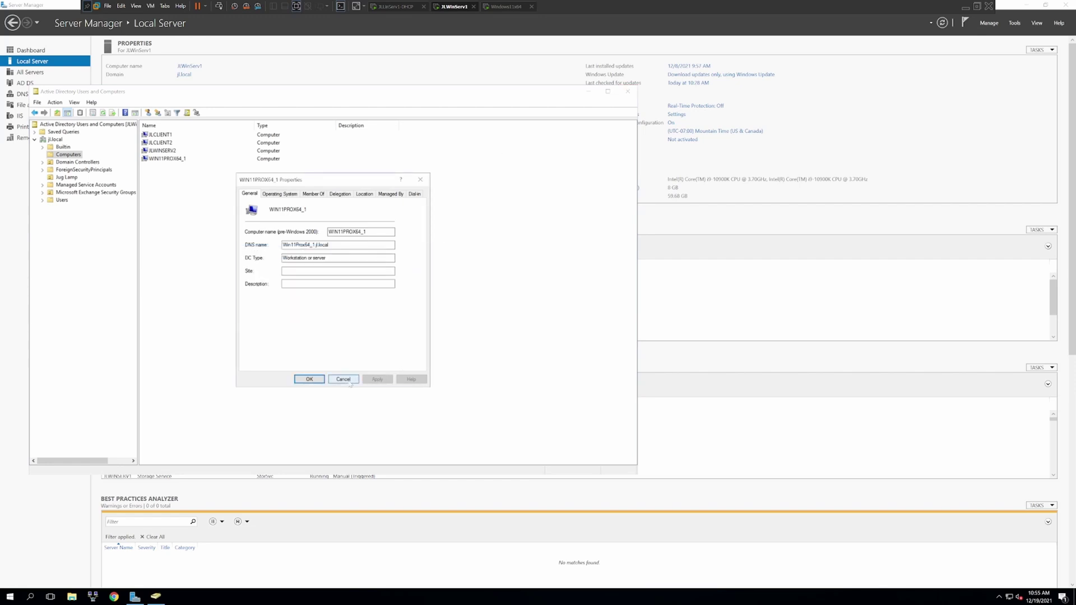
pyautogui.click(346, 382)
pyautogui.click(628, 92)
pyautogui.click(502, 7)
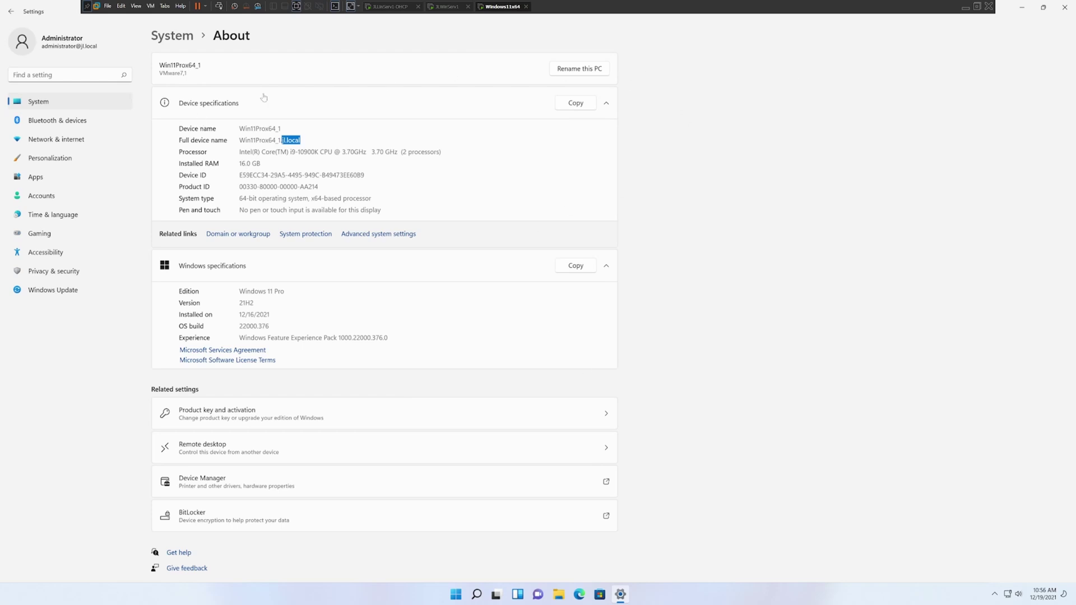
# - Restore the Settings window to a normal, centred size
pyautogui.click(1044, 8)
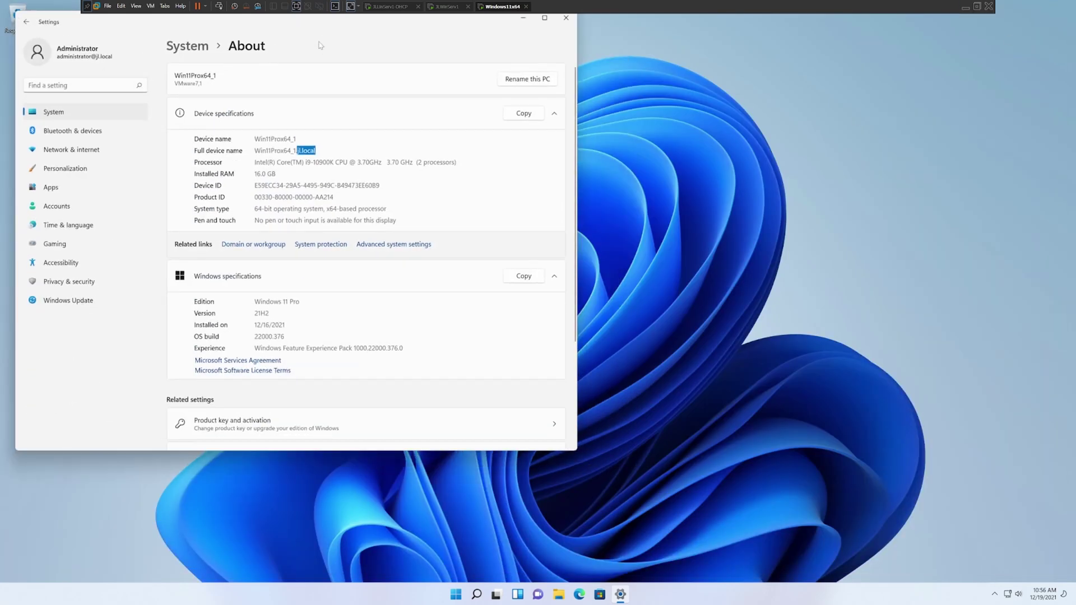
pyautogui.moveTo(69, 26); pyautogui.dragTo(336, 135)
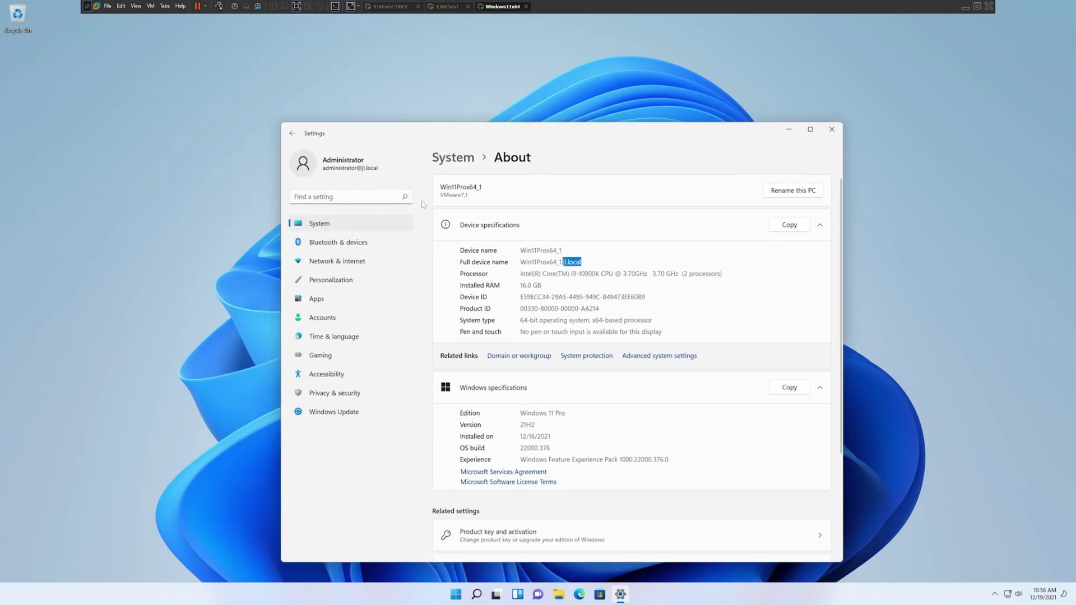
pyautogui.click(812, 132)
pyautogui.click(1044, 8)
# - Go back to System > About and open the Domain or workgroup settings
pyautogui.click(311, 224)
pyautogui.scroll(-3, 652, 453)
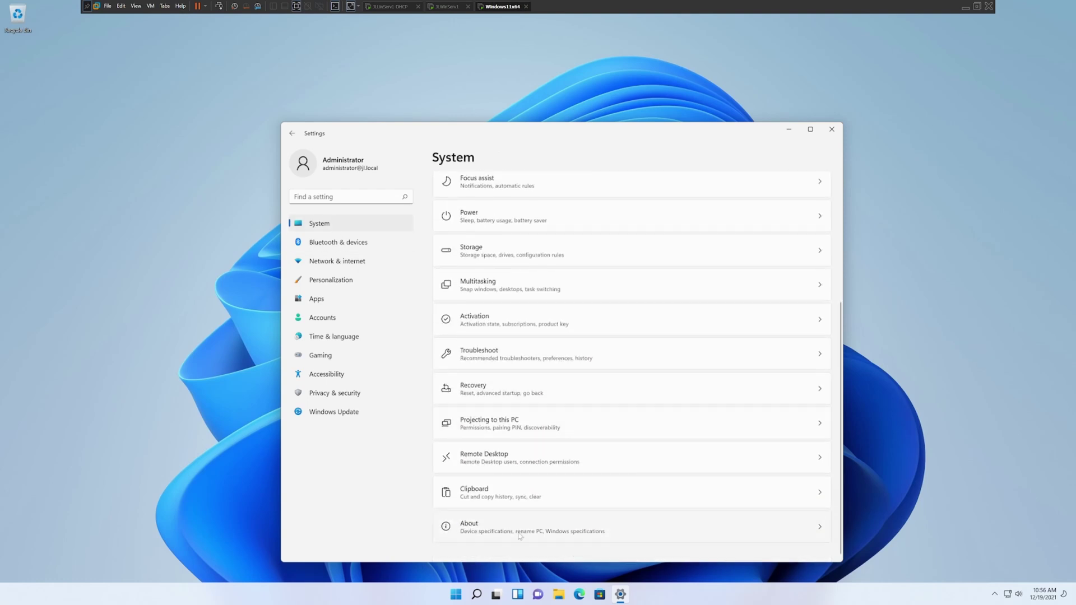
pyautogui.click(520, 536)
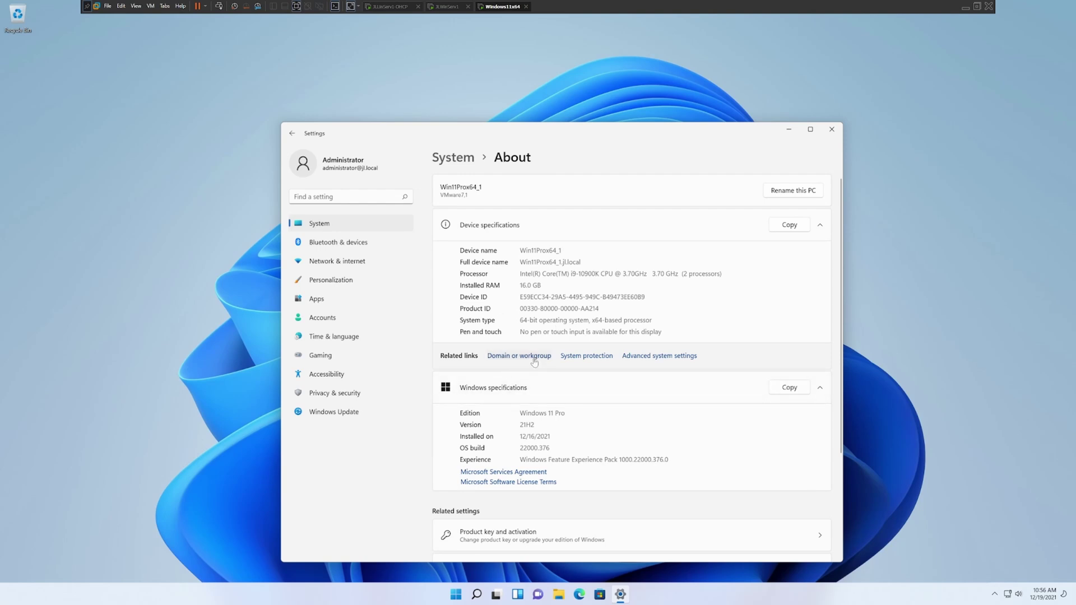
pyautogui.click(534, 359)
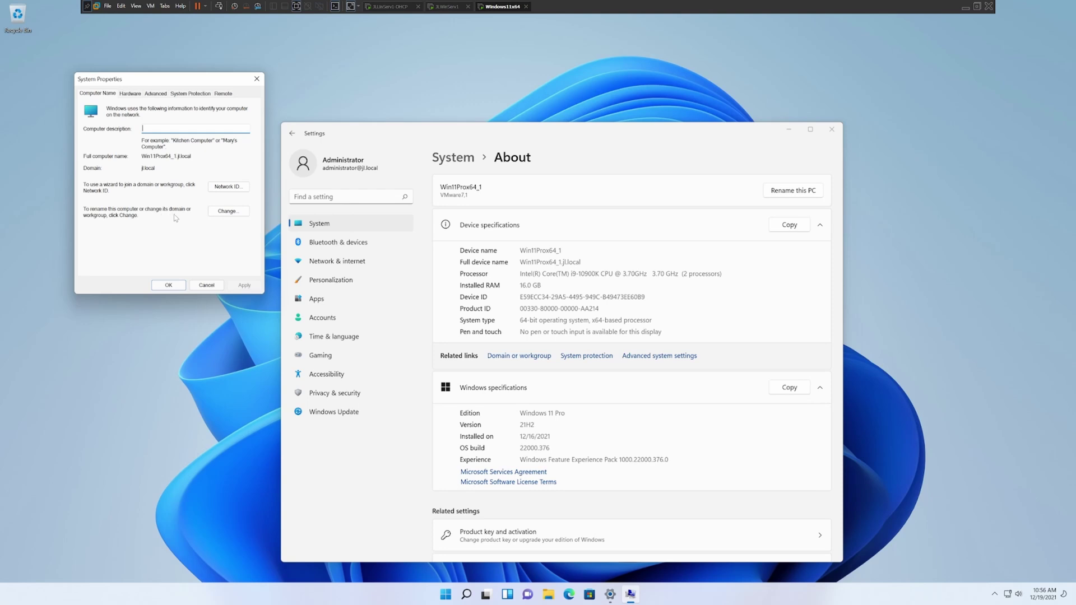
# - Switch Win11Prox64_1 from the jl.local domain to workgroup WORKGROUP and submit it
pyautogui.click(226, 212)
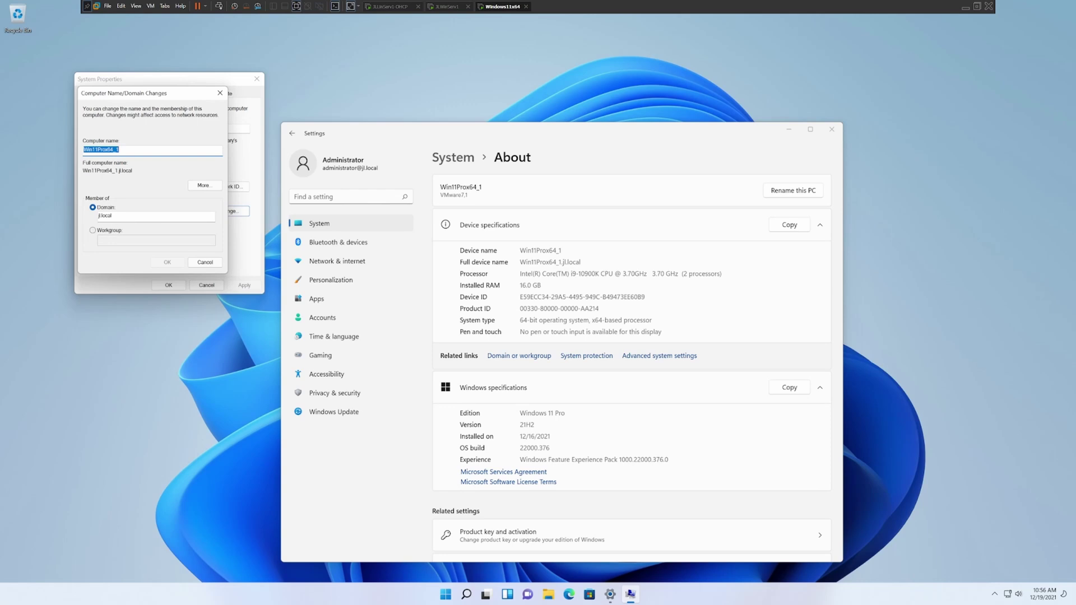
pyautogui.click(156, 216)
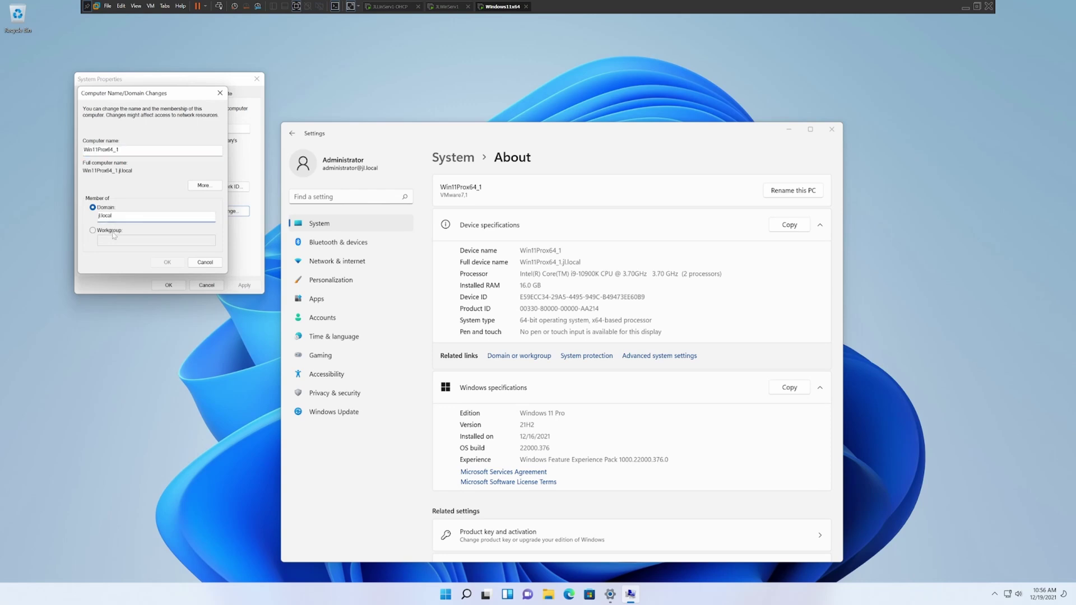
pyautogui.click(113, 234)
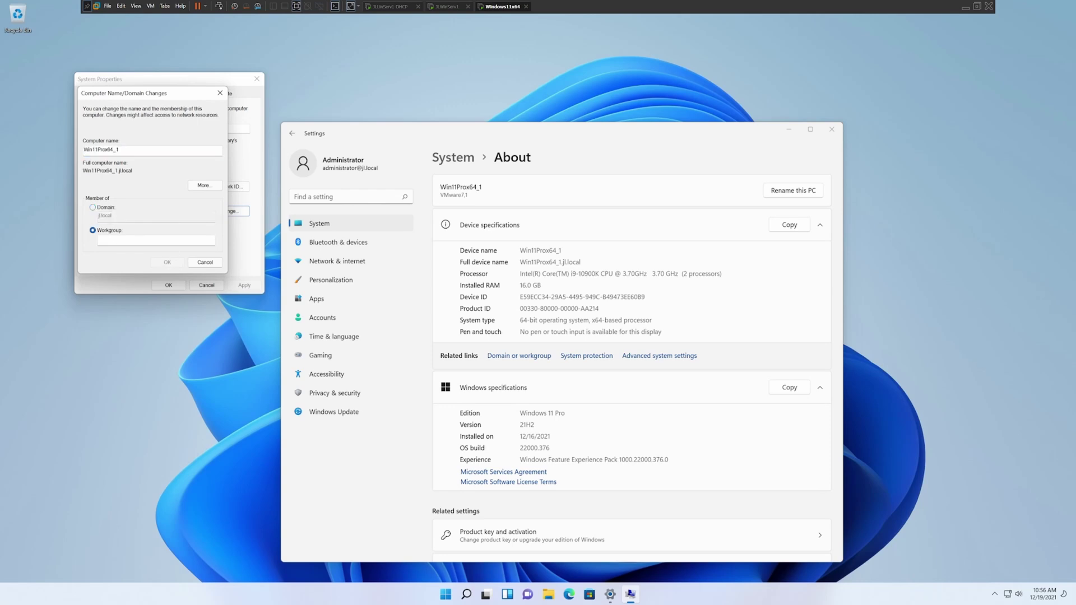
pyautogui.click(156, 240)
pyautogui.write('WORKGROUP')
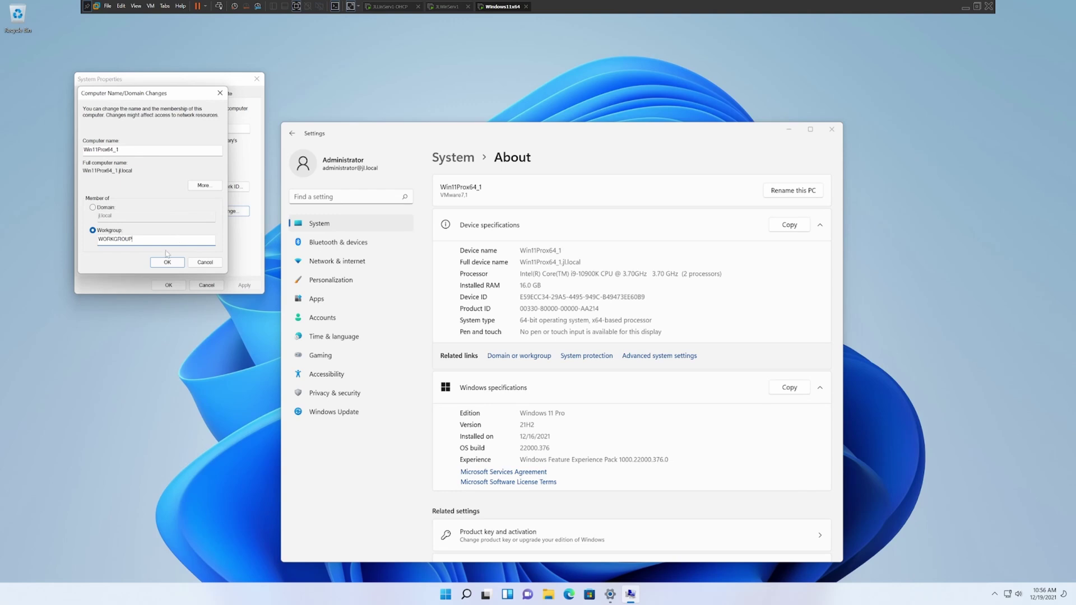
pyautogui.click(167, 262)
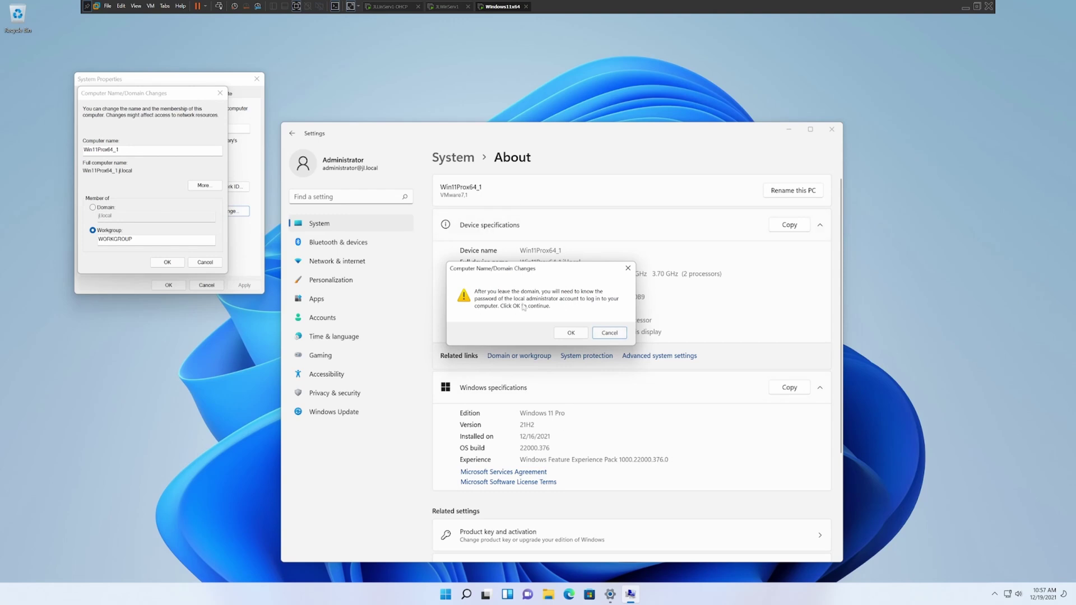
# - Confirm leaving jl.local, keep the computer name, acknowledge the welcome and restart notices, and restart now
pyautogui.click(571, 333)
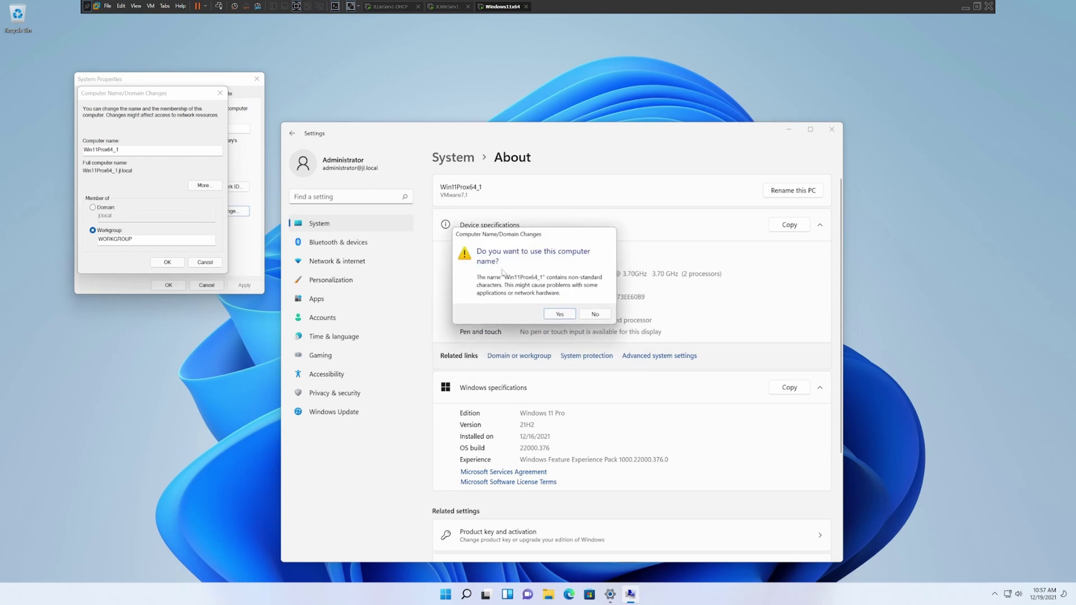
pyautogui.click(553, 315)
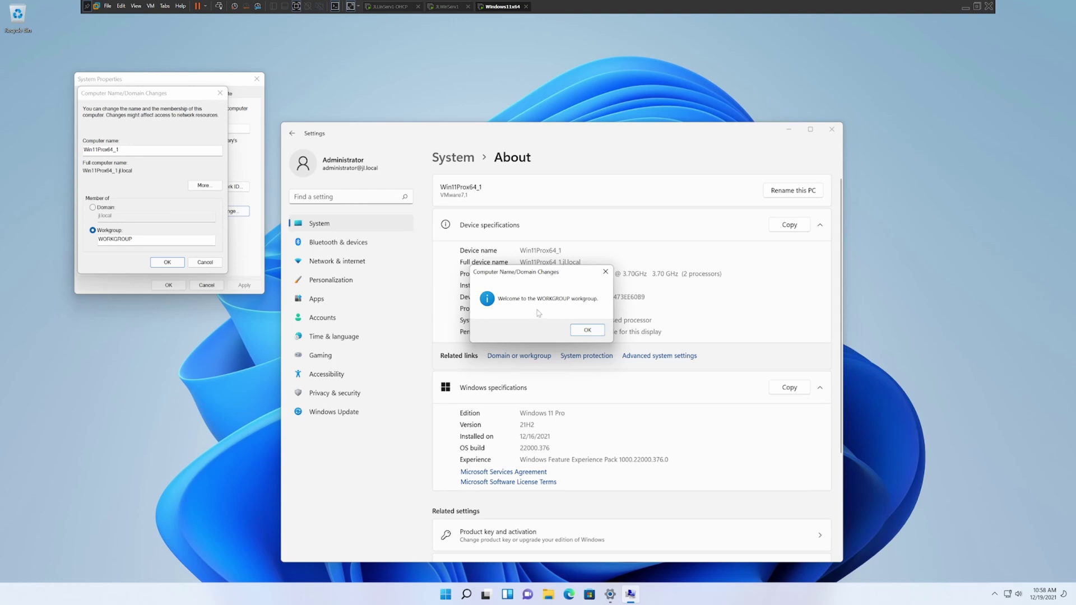
pyautogui.click(589, 330)
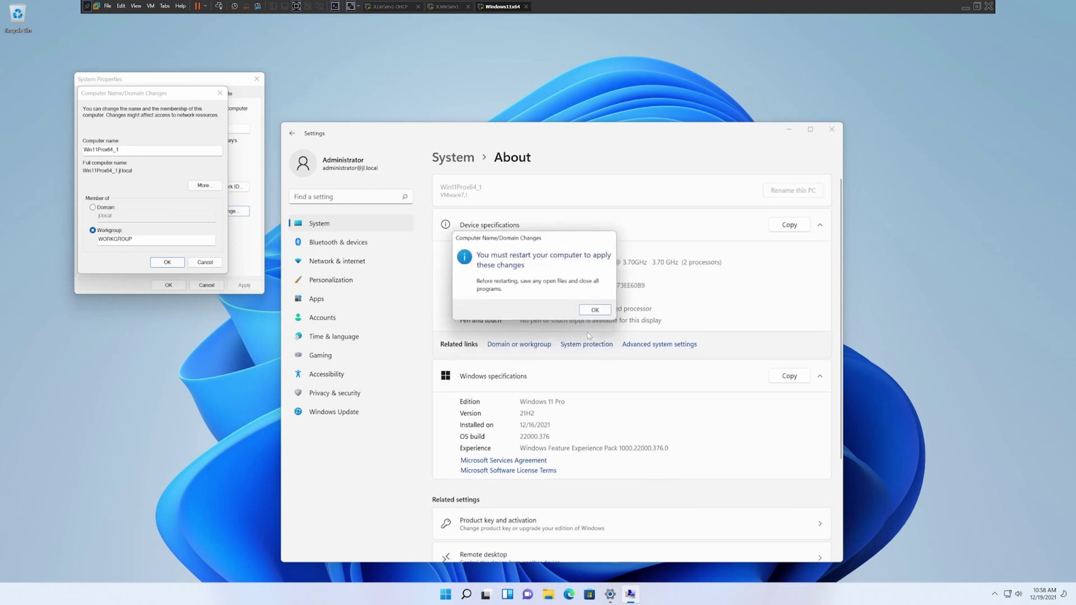
pyautogui.click(597, 312)
pyautogui.click(168, 285)
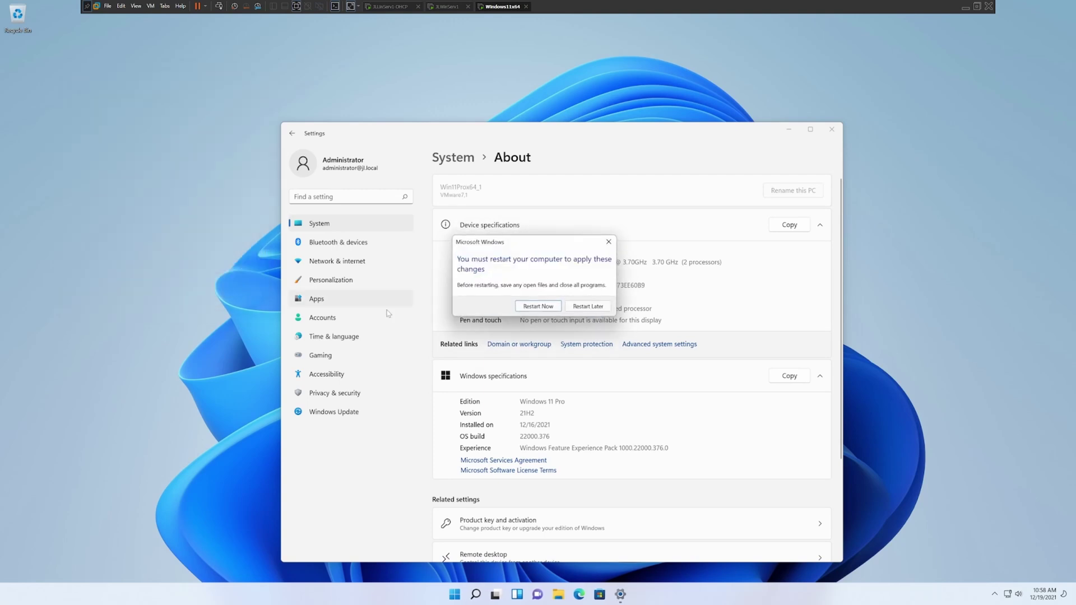
pyautogui.click(538, 308)
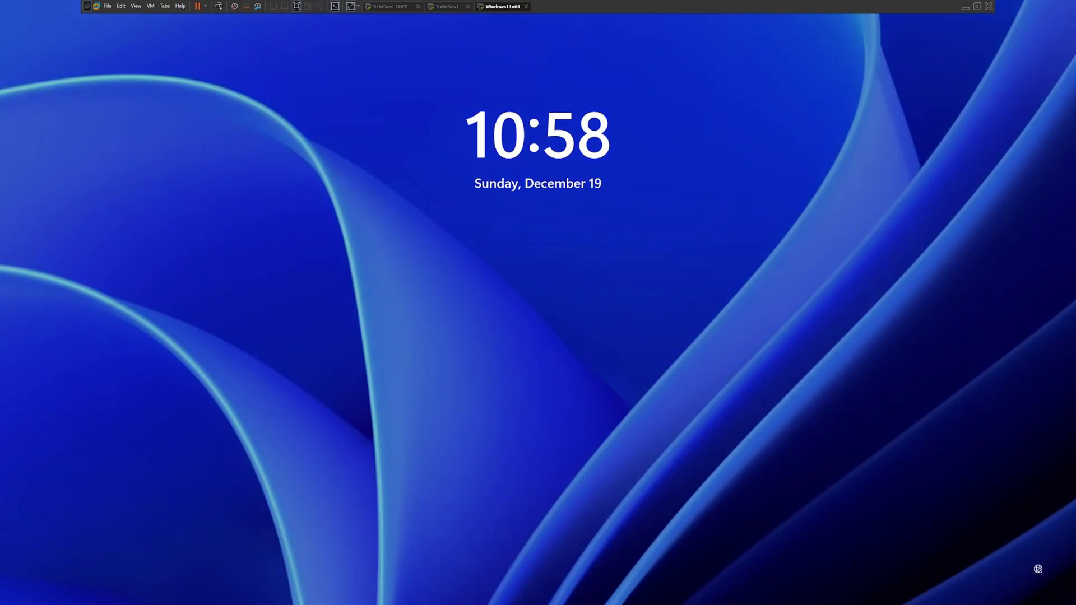
# - Sign in to Windows 11 with the local account password, then switch to the JLWinServ1 VM
pyautogui.click(613, 384)
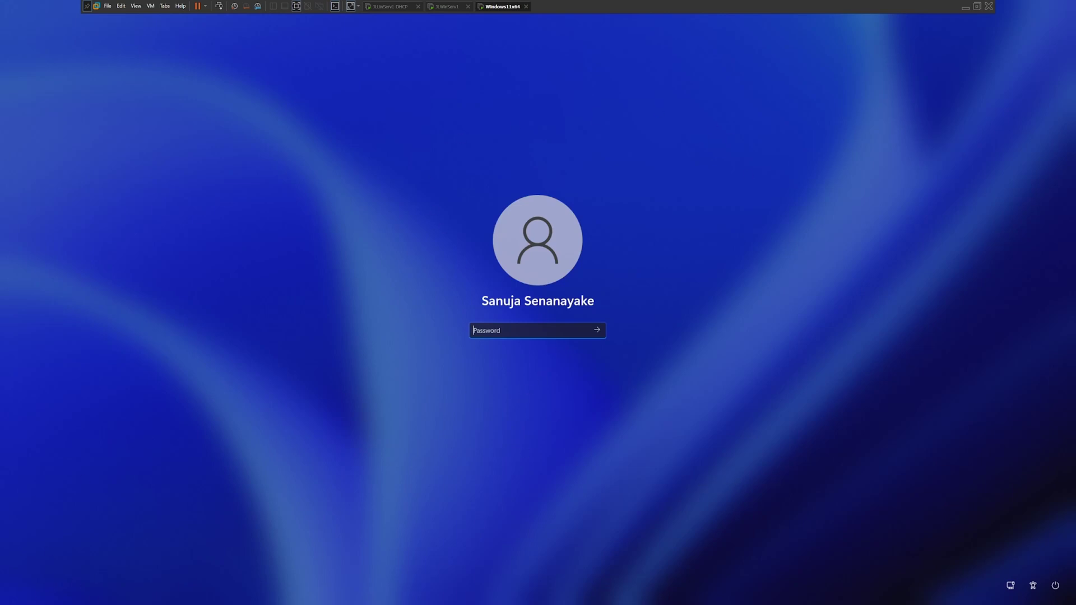
pyautogui.write('**********')
pyautogui.press('Return')
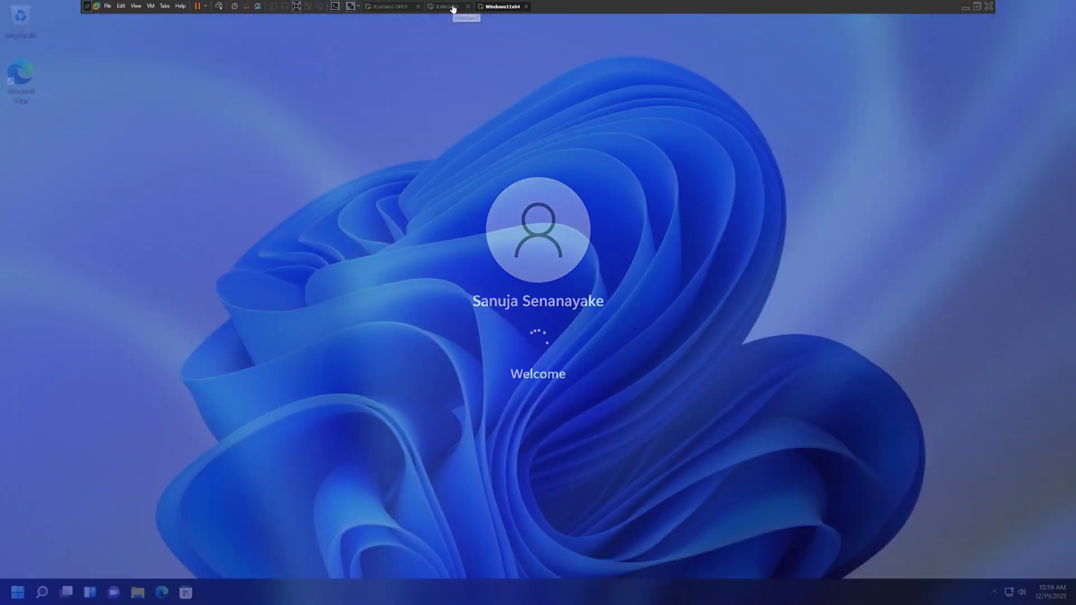
pyautogui.click(453, 7)
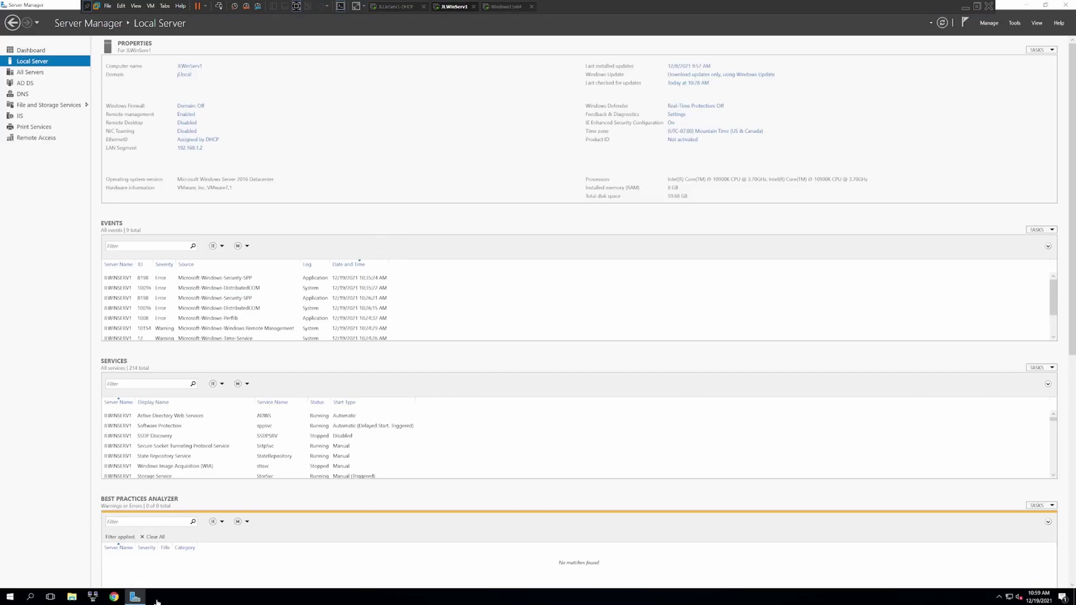
# - Launch Active Directory Users and Computers, refresh Computers, and select WIN11PROX64_1
pyautogui.click(1015, 23)
pyautogui.click(1009, 71)
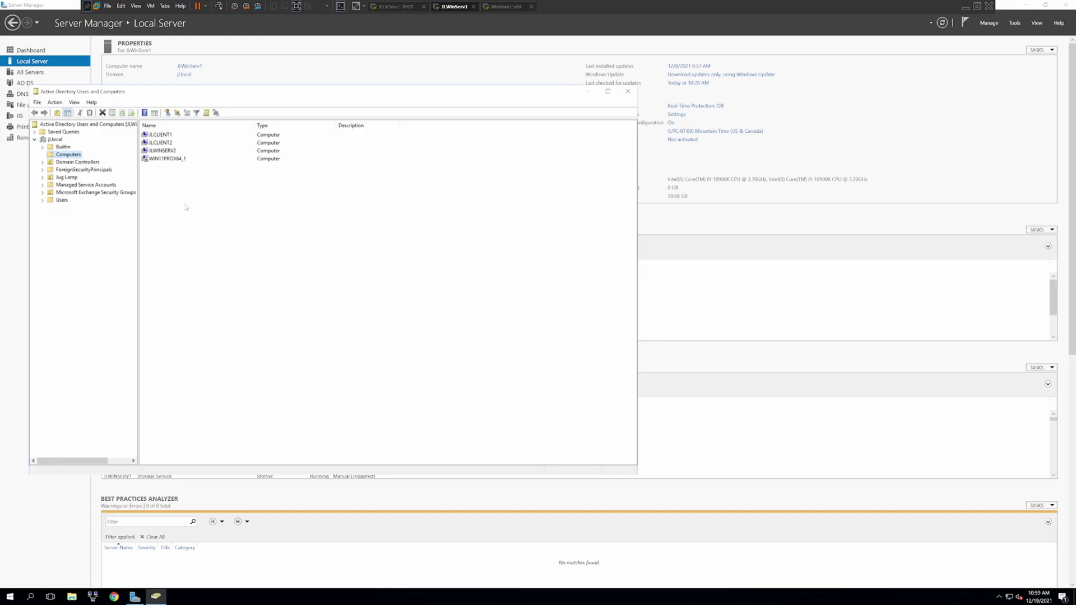
pyautogui.click(103, 113)
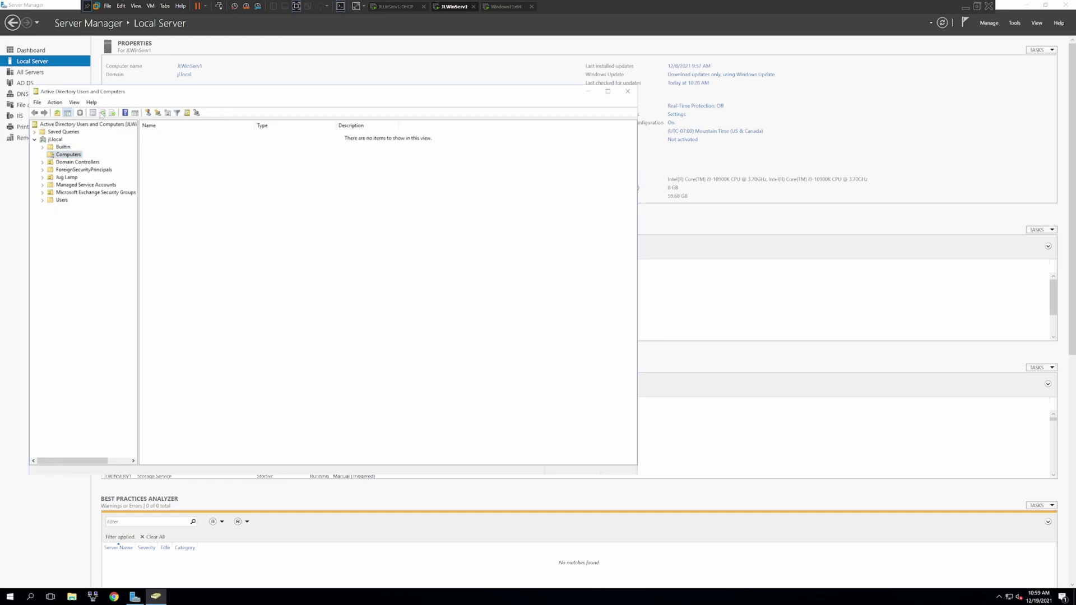
pyautogui.click(165, 159)
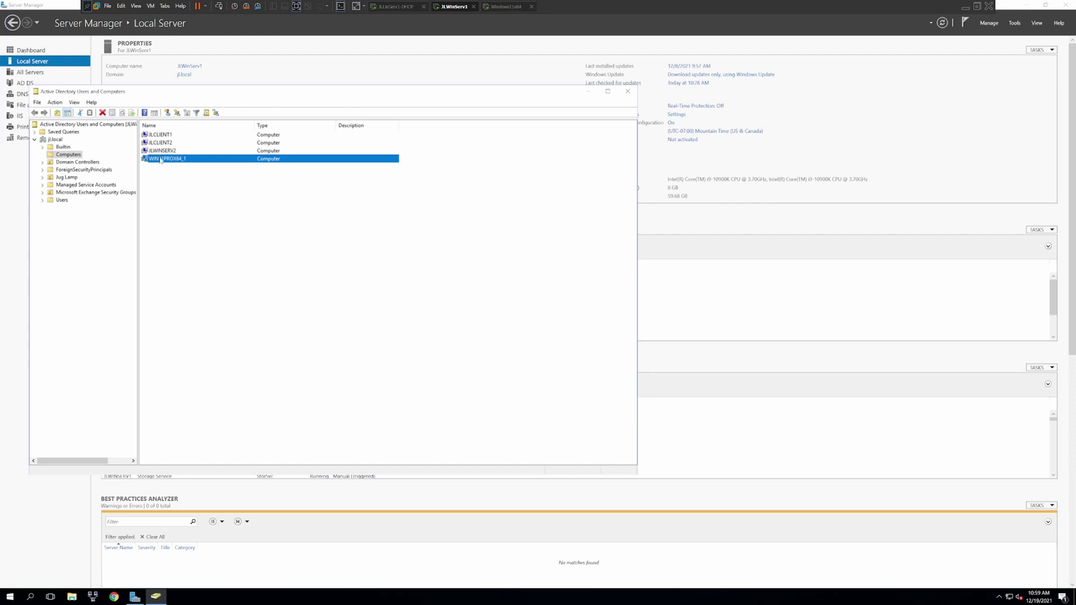
# - Review WIN11PROX64_1's properties, checking its operating system and group membership tabs
pyautogui.rightClick(161, 159)
pyautogui.click(149, 163)
pyautogui.rightClick(147, 160)
pyautogui.click(166, 249)
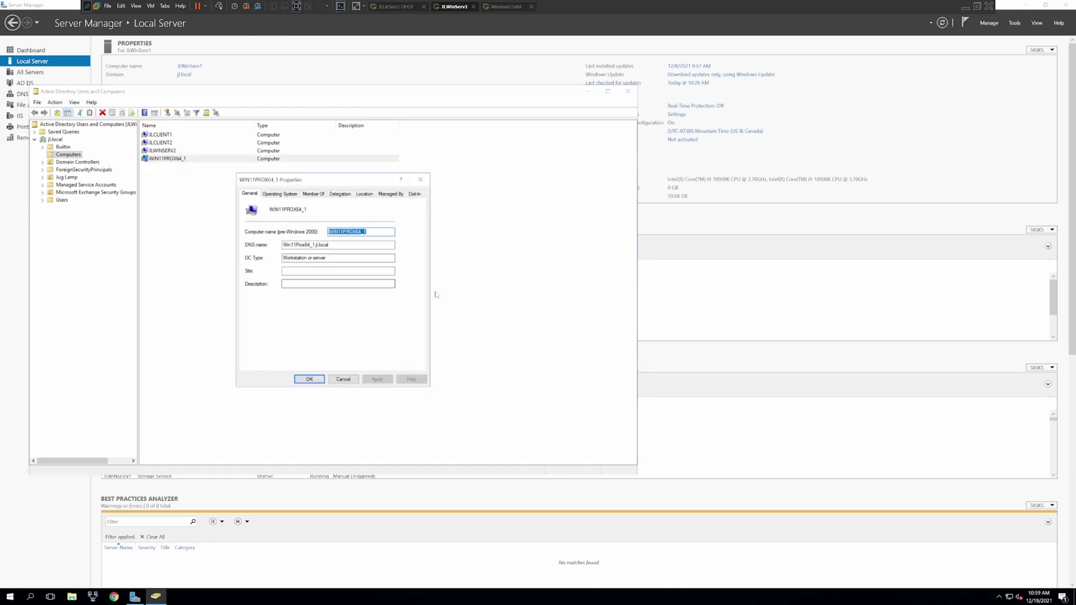
pyautogui.click(285, 195)
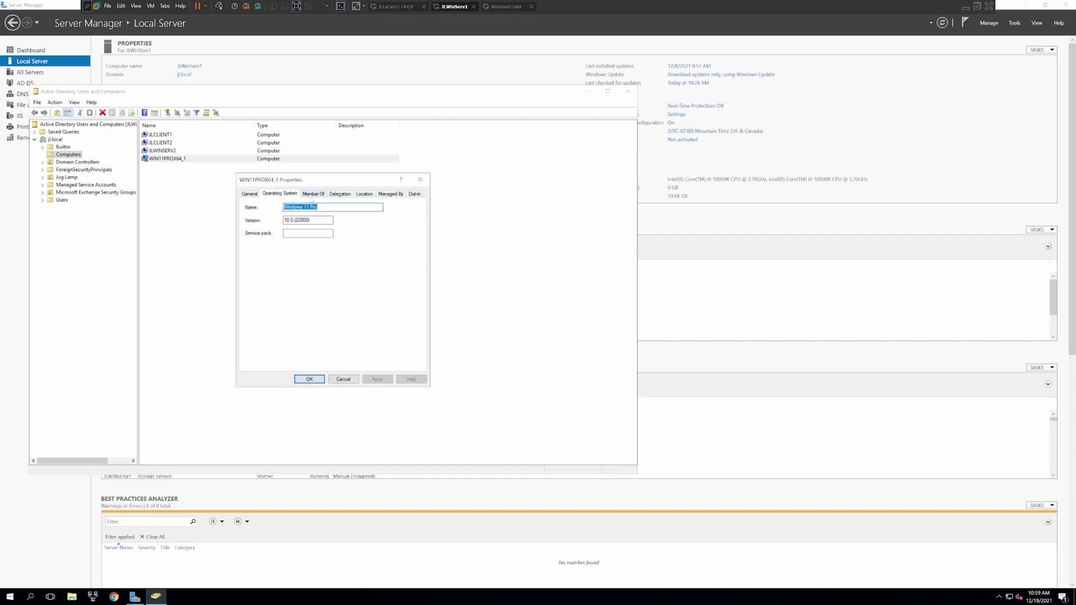
pyautogui.click(312, 194)
pyautogui.click(420, 180)
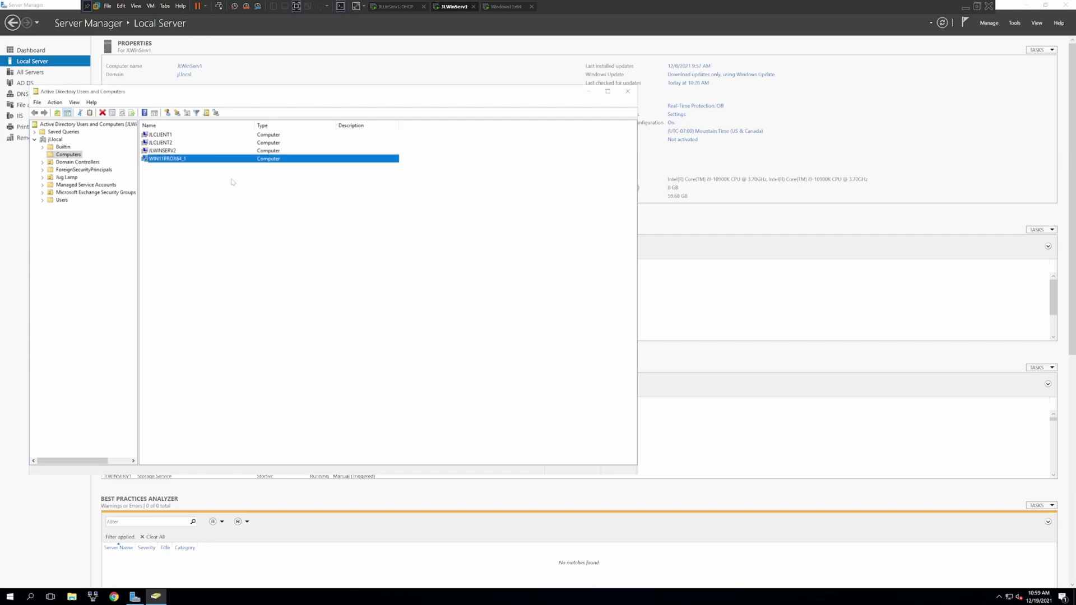
# - Close Active Directory Users and Computers and return to the Windows 11 VM
pyautogui.click(157, 154)
pyautogui.click(149, 159)
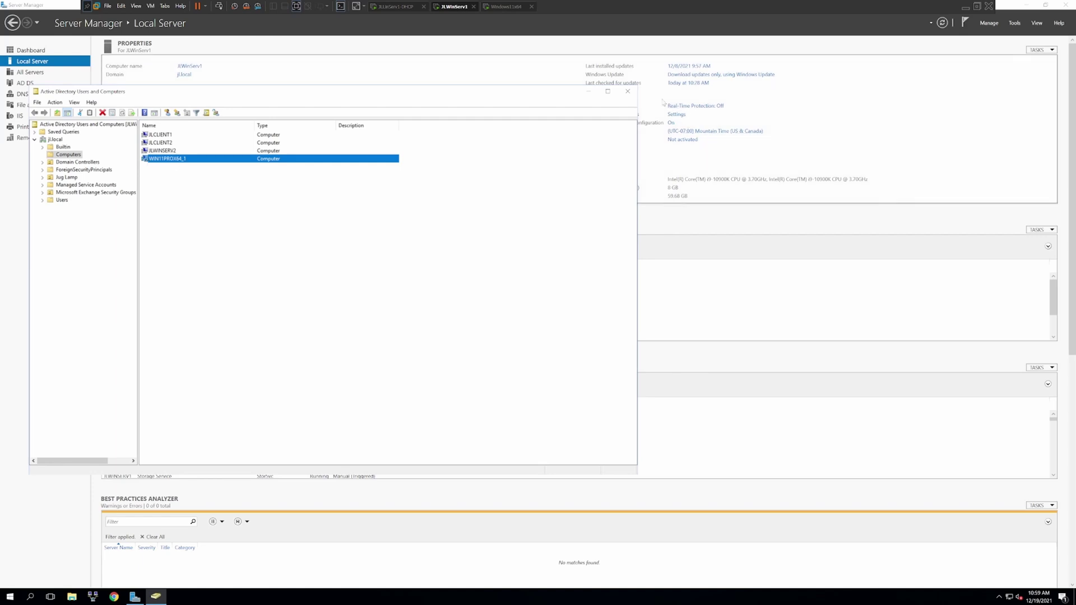
pyautogui.click(628, 91)
pyautogui.click(506, 6)
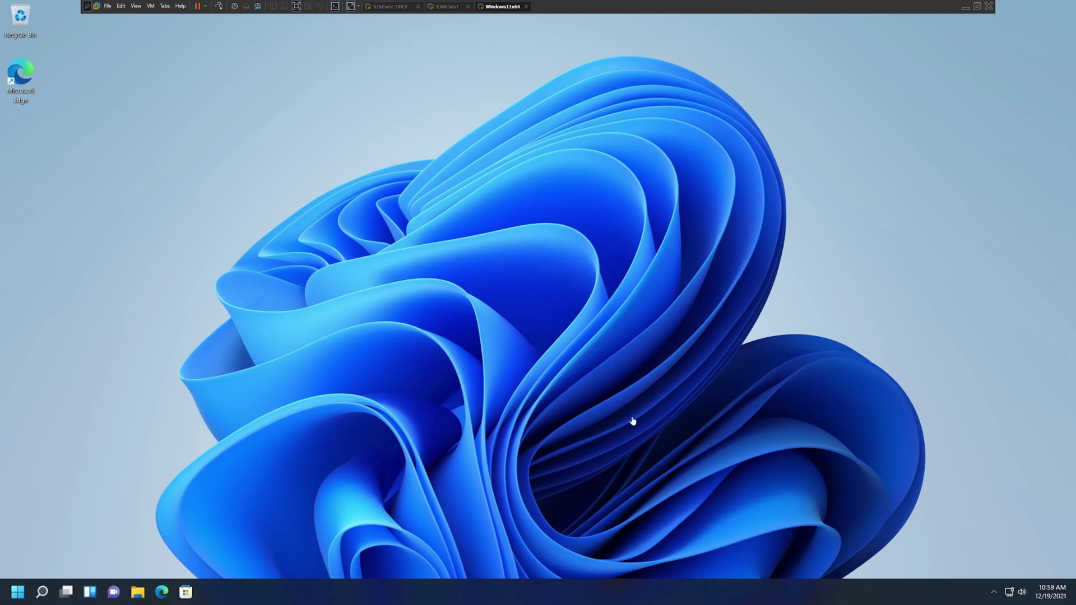
# - Open Settings from Start to the About page and select the device name Win11Prox64_1
pyautogui.click(18, 593)
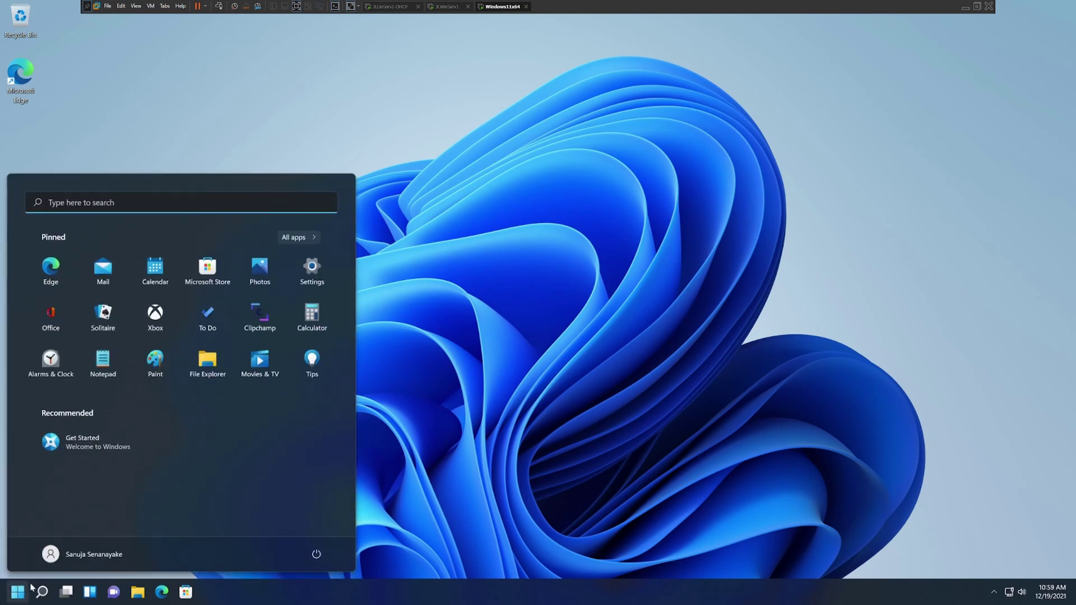
pyautogui.click(306, 274)
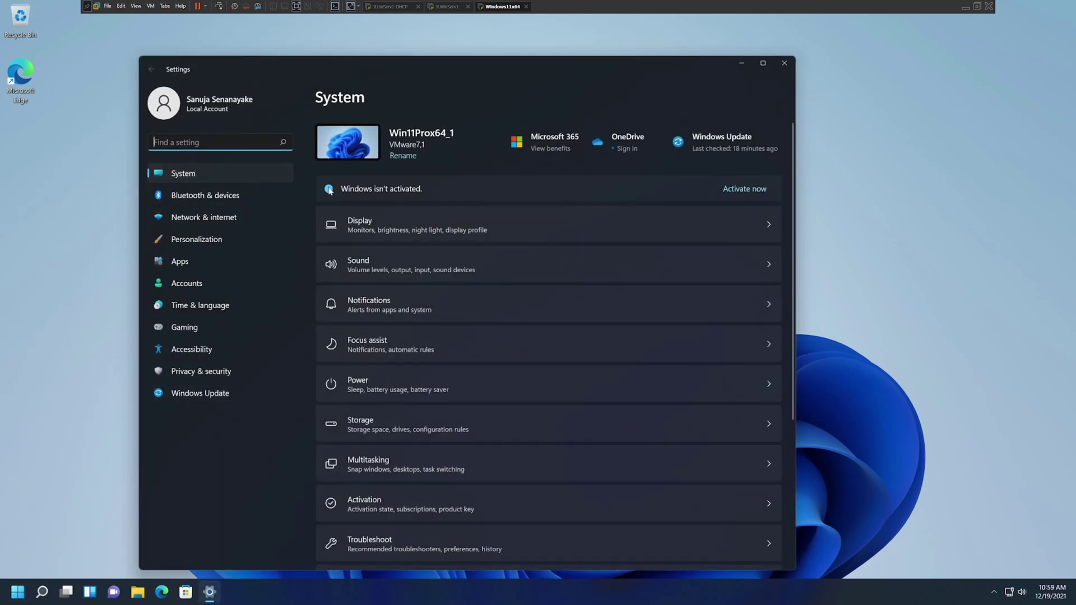
pyautogui.scroll(-4, 612, 392)
pyautogui.click(425, 536)
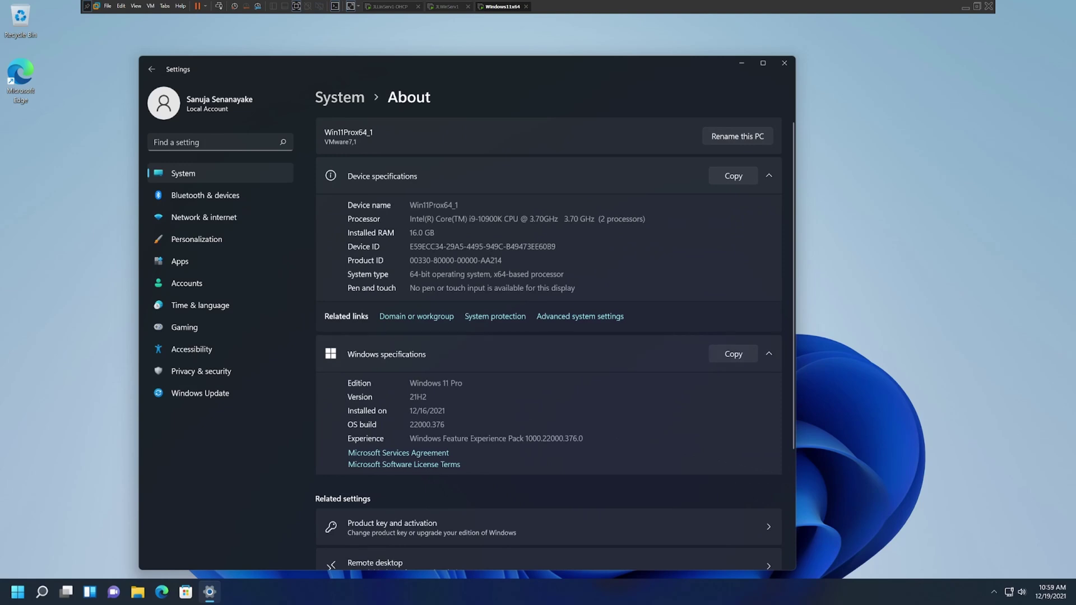
pyautogui.doubleClick(433, 205)
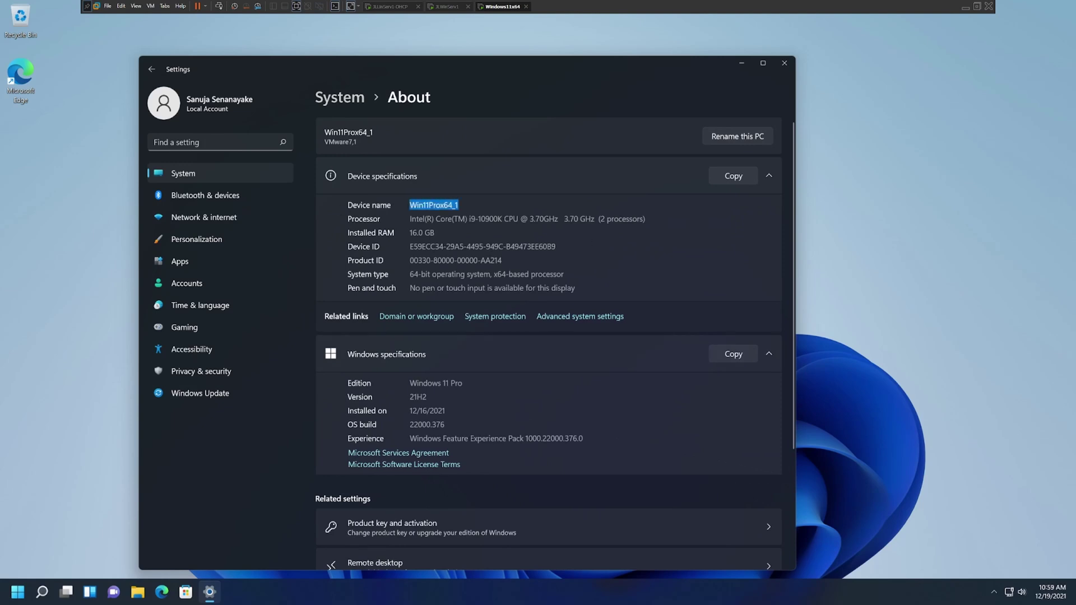